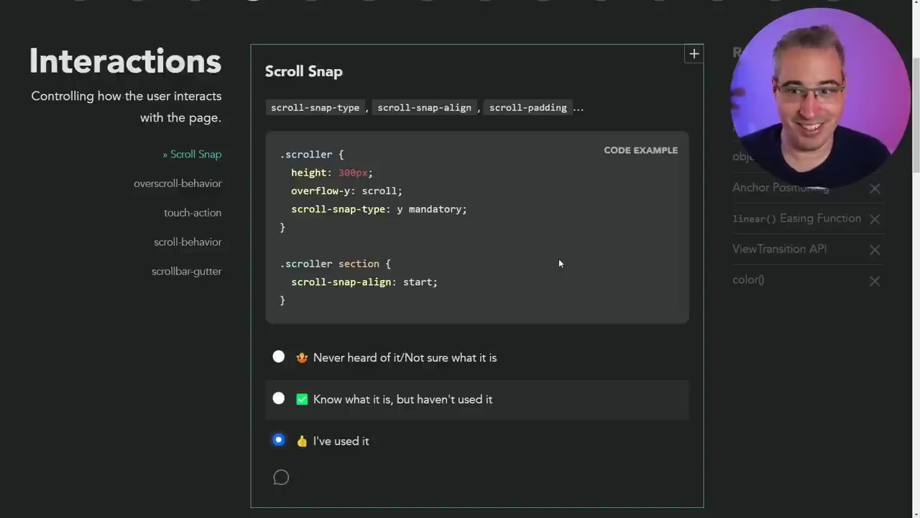
scroll(558, 262, "down", 1)
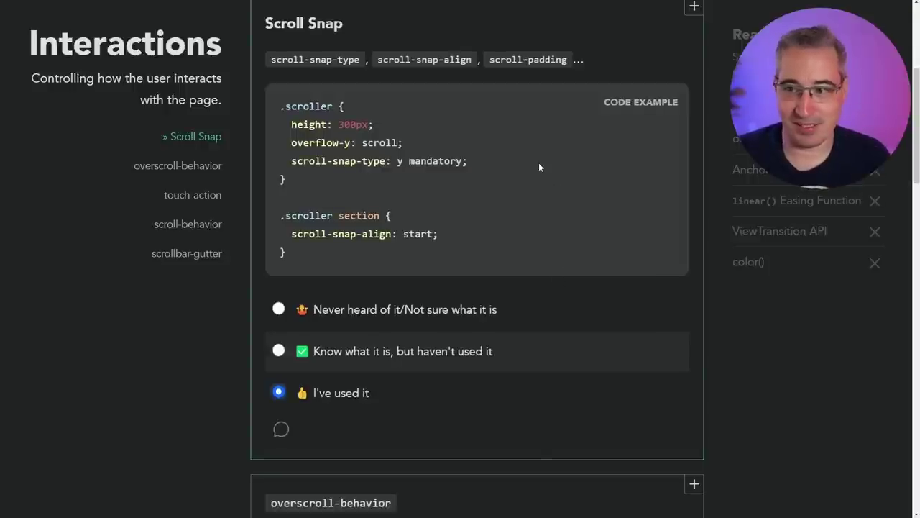
scroll(561, 168, "down", 2)
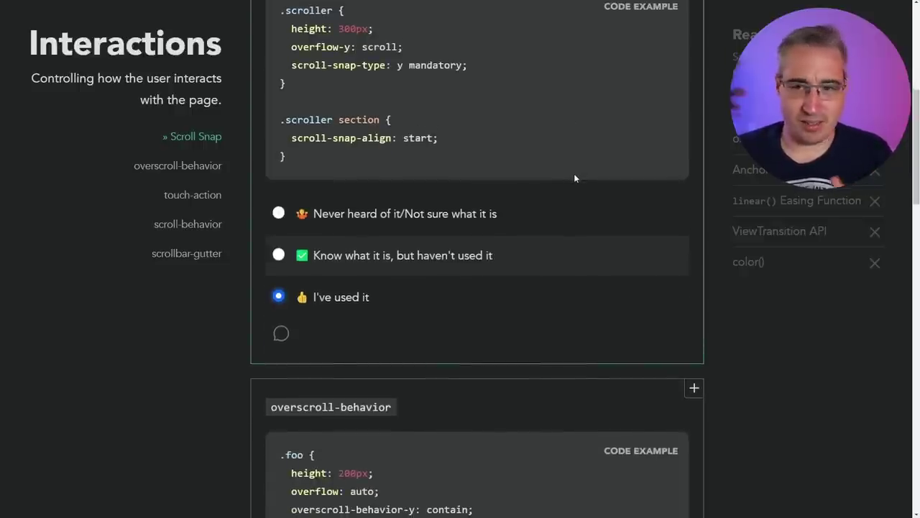
scroll(573, 174, "down", 2)
scroll(574, 173, "down", 1)
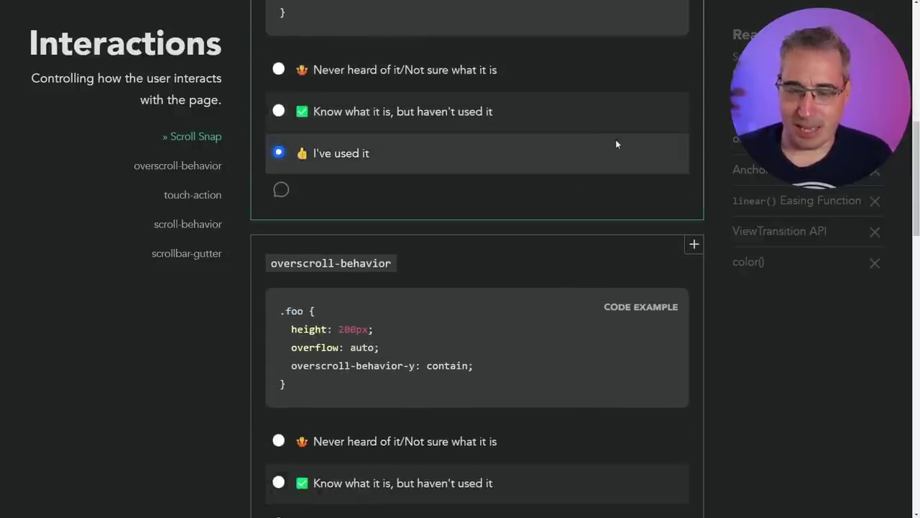
scroll(616, 139, "down", 2)
scroll(688, 149, "down", 2)
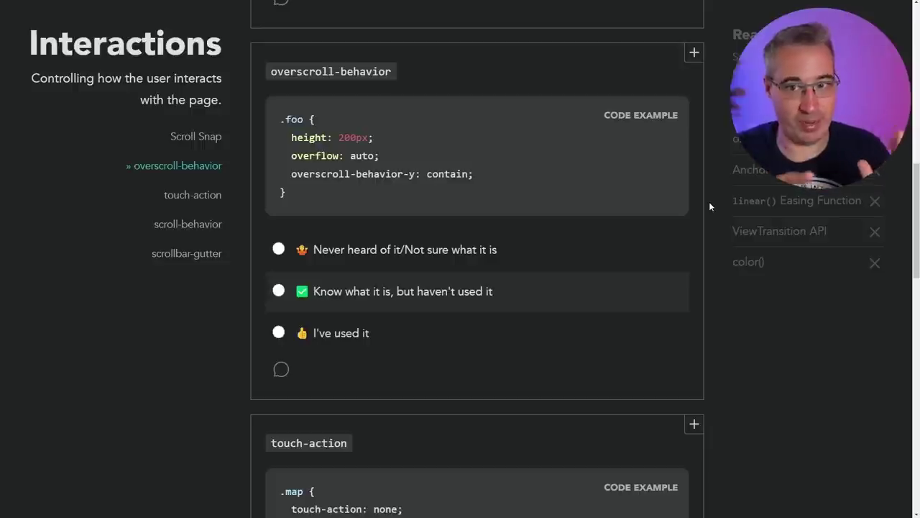
Step: Answer 'I've used it' for overscroll-behavior and touch-action
left_click(348, 343)
scroll(673, 202, "down", 2)
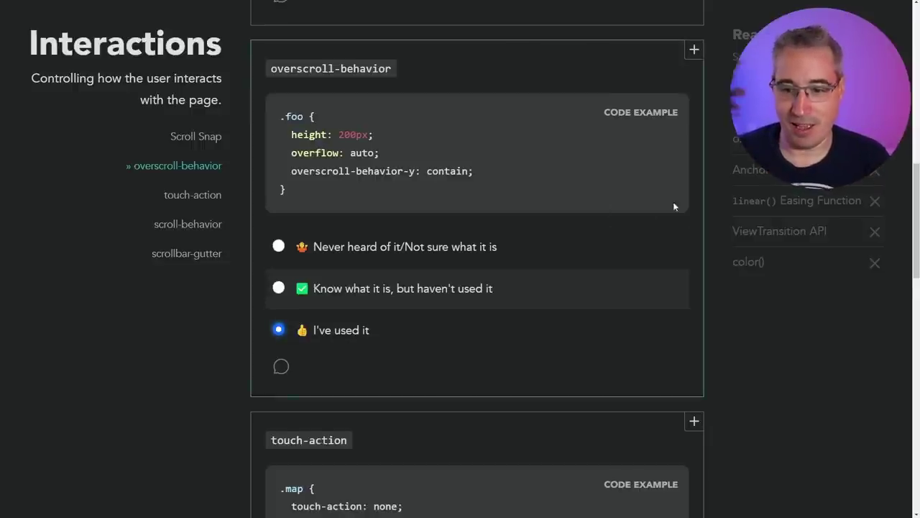
scroll(456, 107, "down", 4)
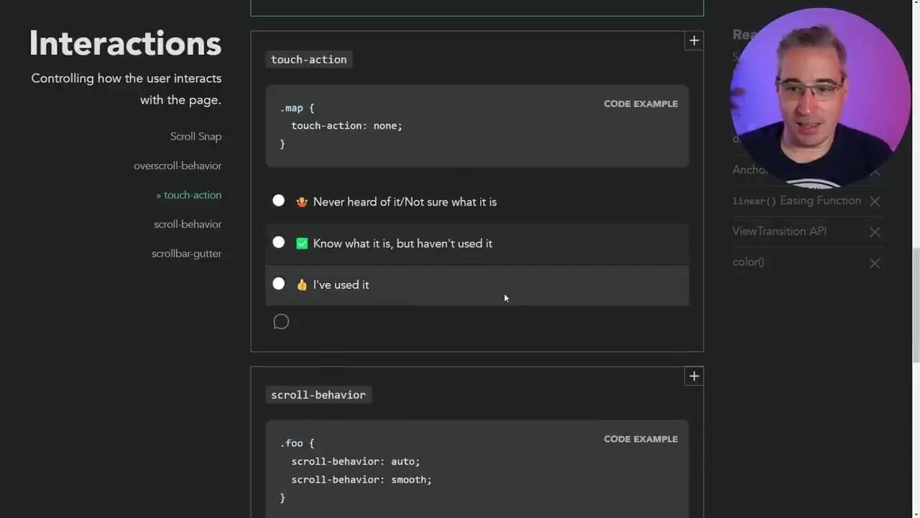
left_click(391, 281)
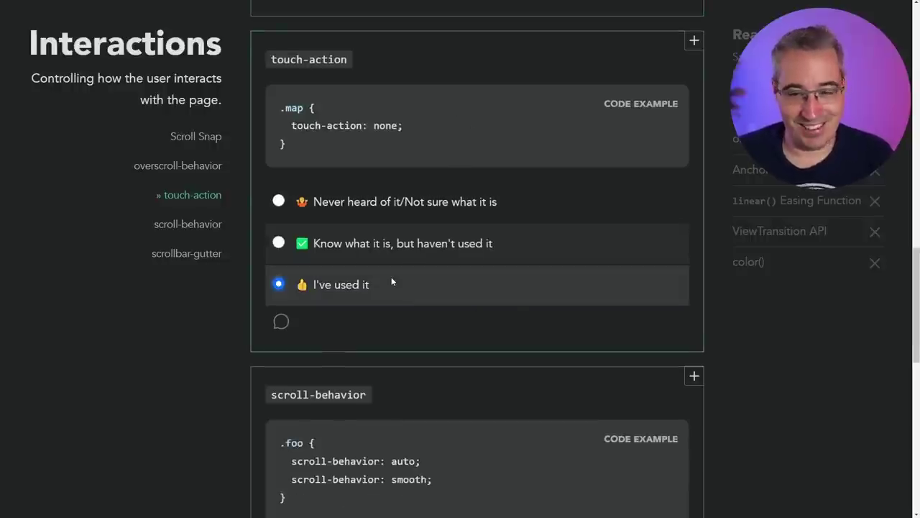
Step: Answer 'I've used it' for scroll-behavior and scrollbar-gutter
scroll(255, 332, "down", 1)
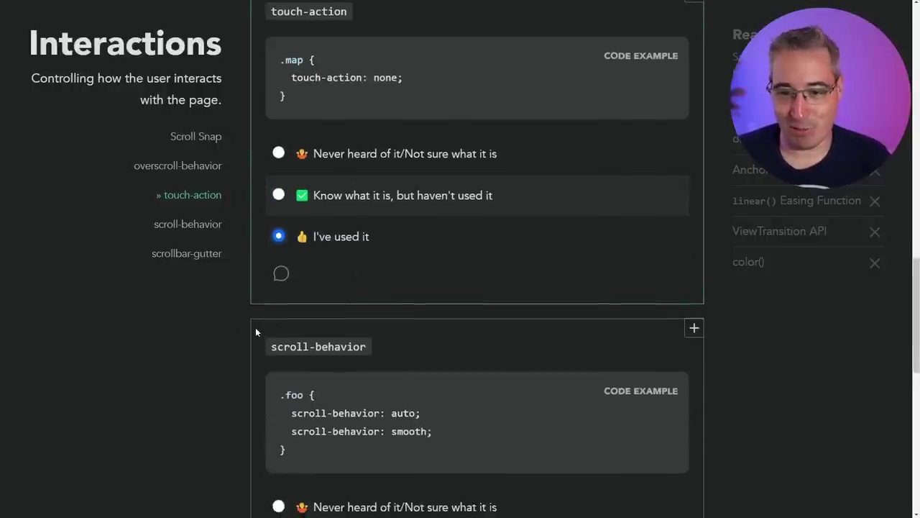
scroll(240, 330, "down", 3)
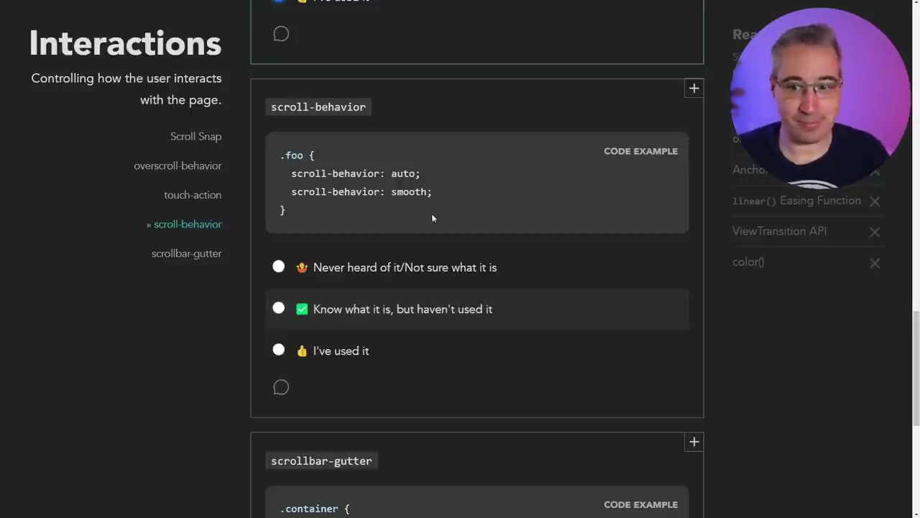
left_click(372, 350)
scroll(349, 274, "down", 3)
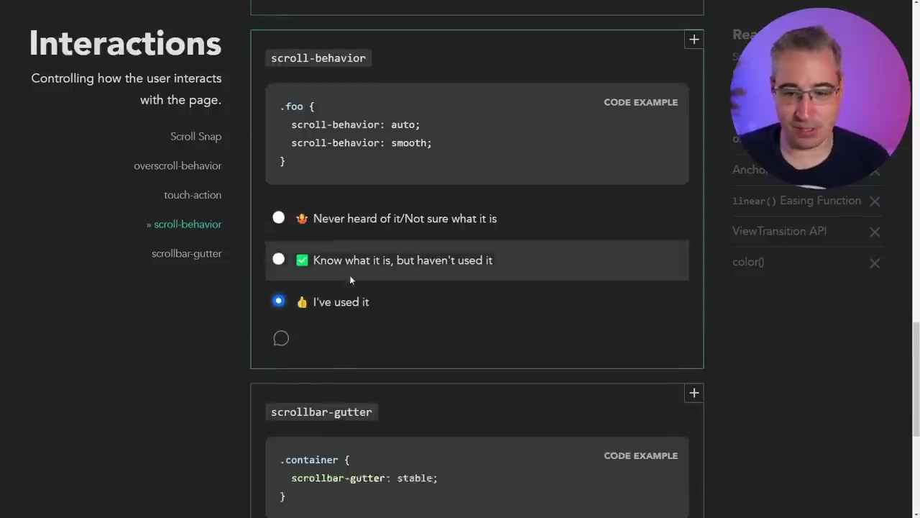
scroll(399, 282, "up", 7)
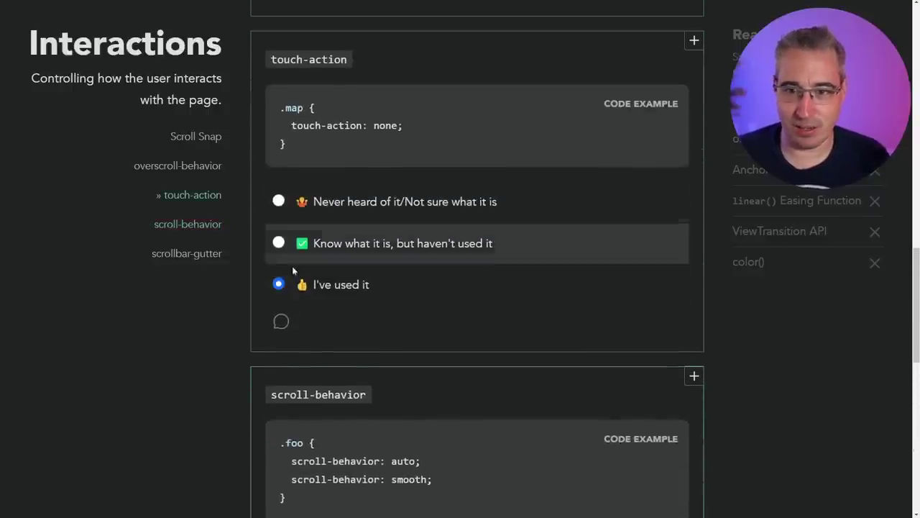
scroll(410, 324, "down", 3)
scroll(417, 323, "down", 4)
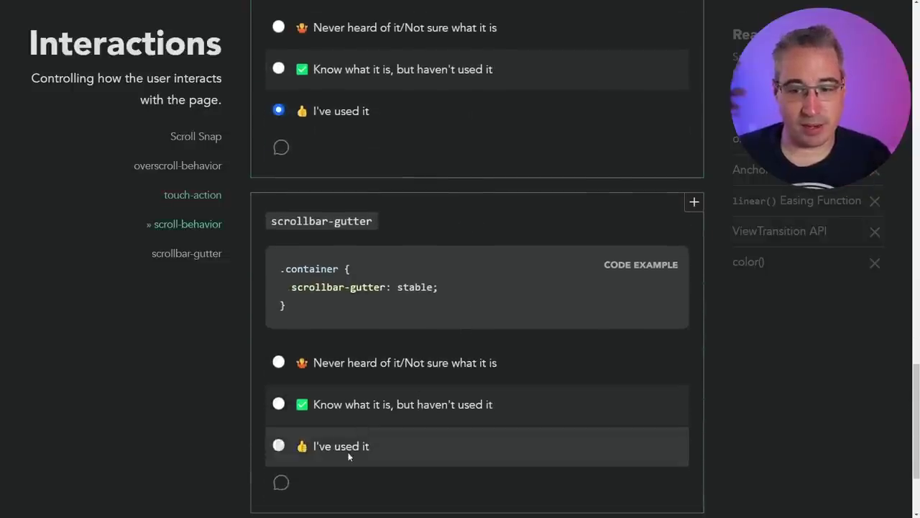
left_click(373, 449)
scroll(472, 419, "down", 2)
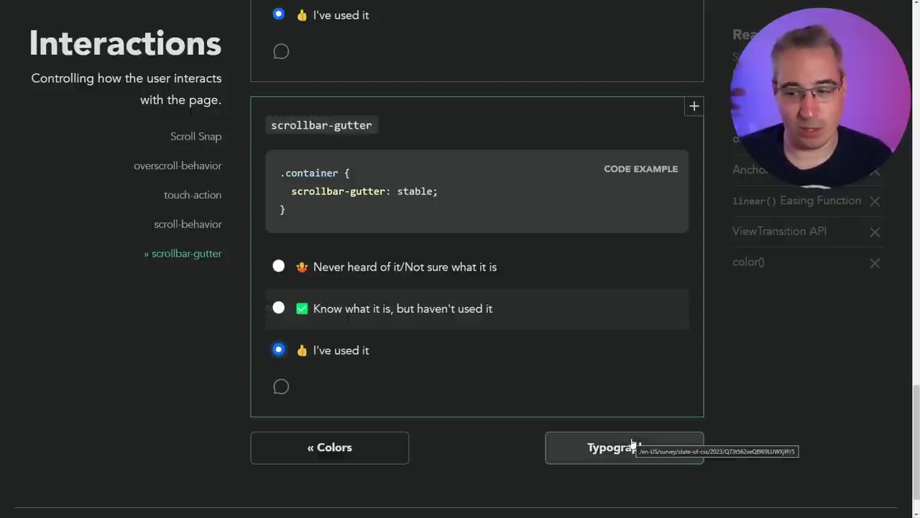
Step: Continue from Interactions to the Typography section of the survey
left_click(663, 453)
scroll(583, 246, "down", 2)
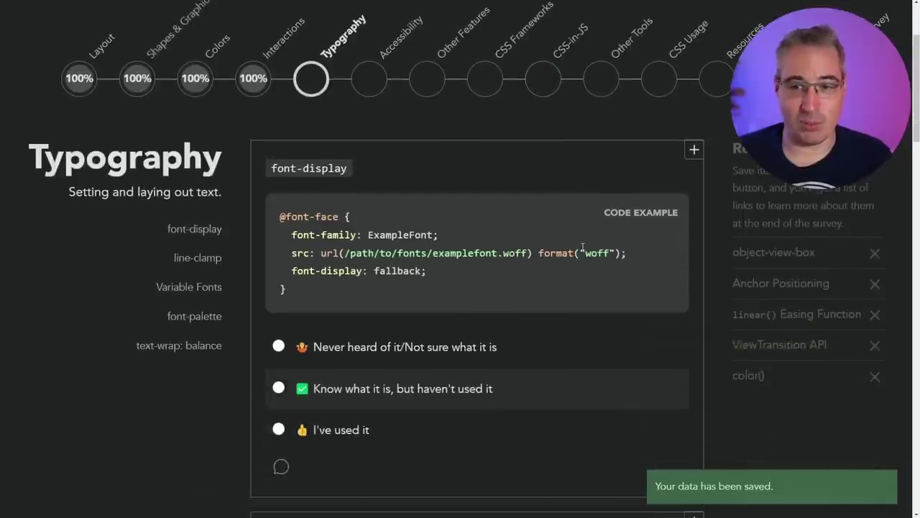
scroll(582, 248, "down", 1)
scroll(671, 319, "down", 1)
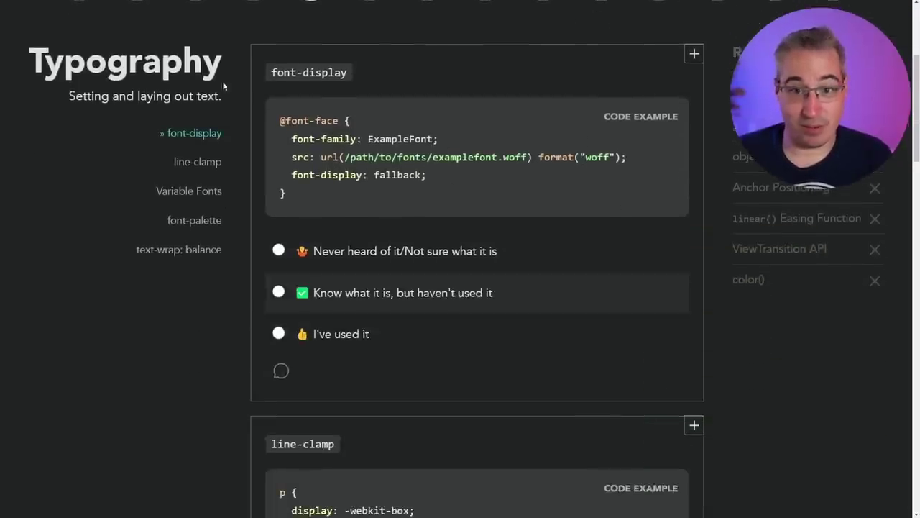
scroll(225, 87, "up", 3)
scroll(354, 220, "down", 3)
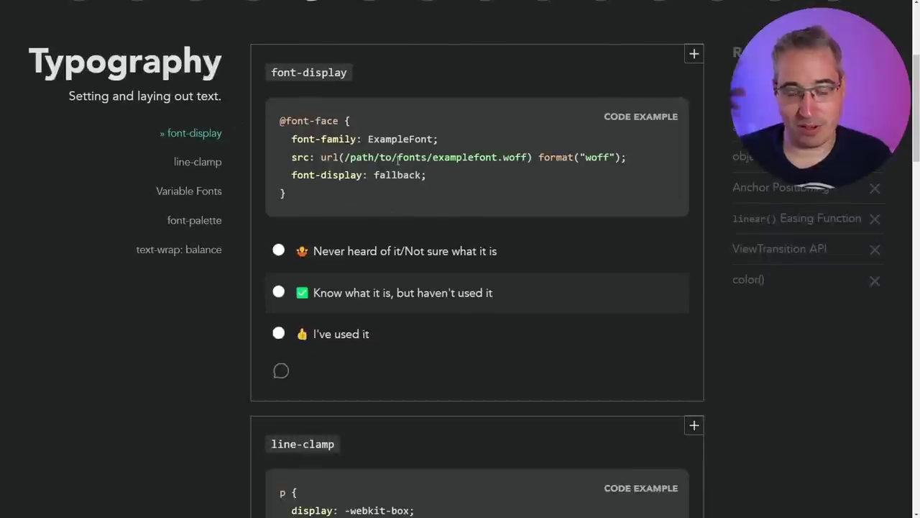
Step: Answer 'I've used it' for font-display and line-clamp
left_click(360, 340)
scroll(526, 323, "down", 3)
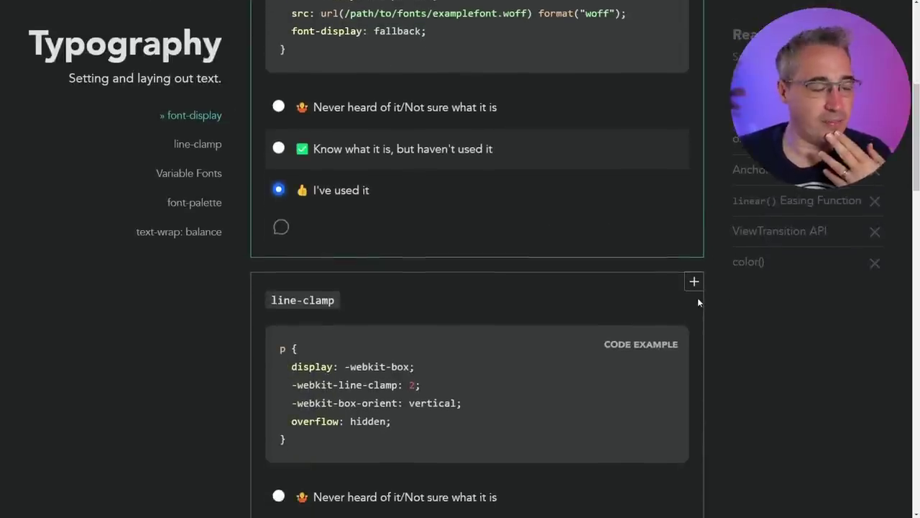
scroll(698, 302, "up", 1)
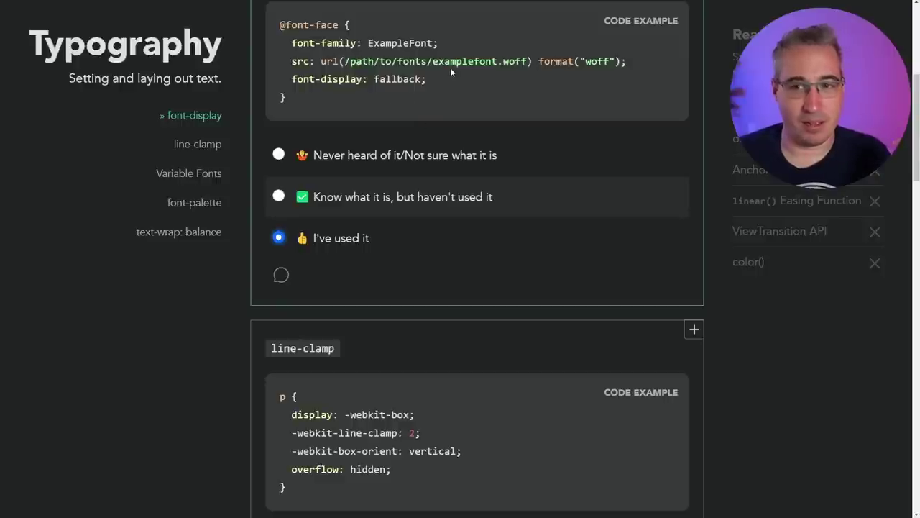
scroll(522, 151, "down", 4)
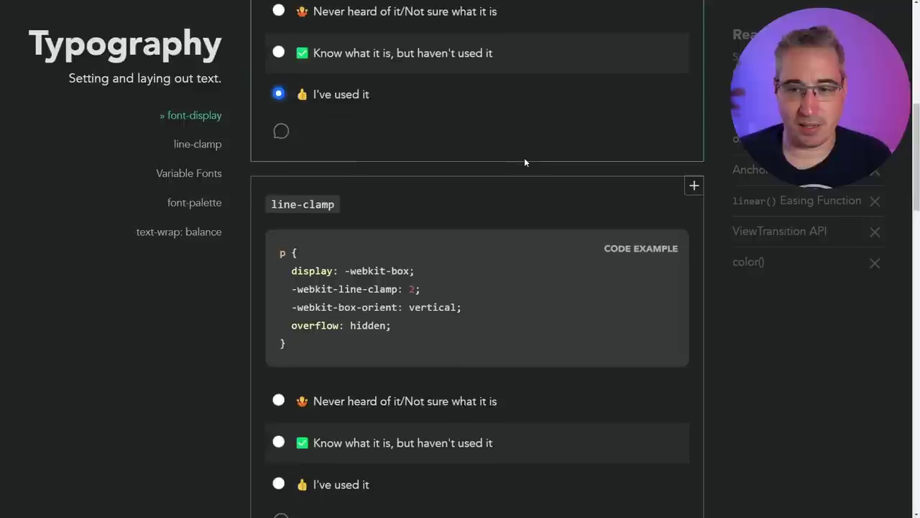
scroll(520, 175, "down", 1)
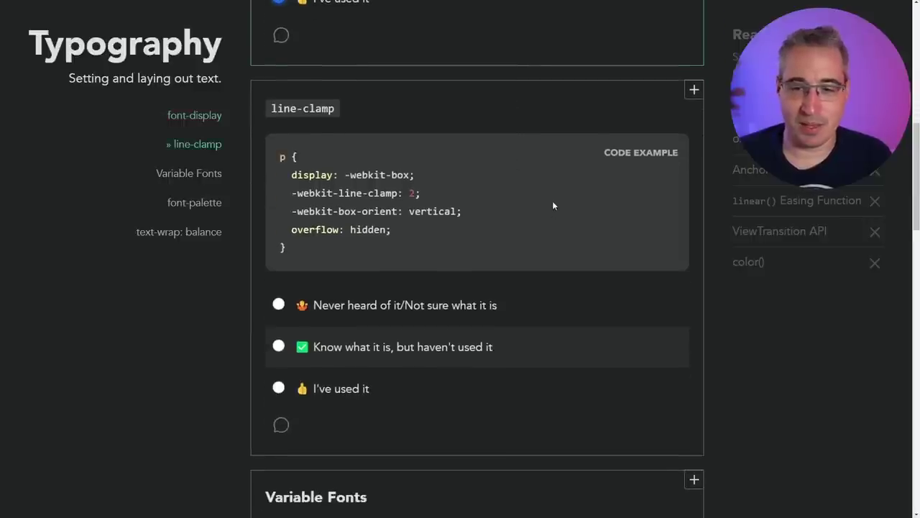
scroll(553, 206, "down", 1)
left_click(338, 344)
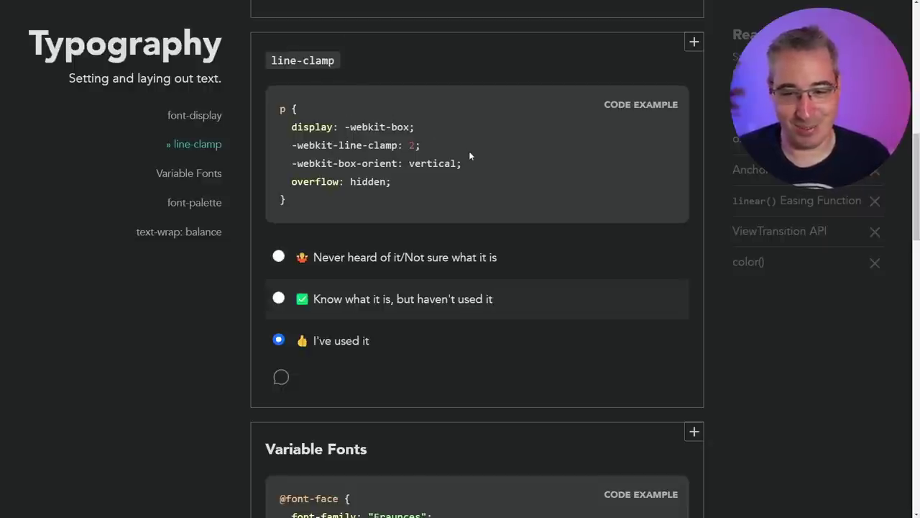
Step: Choose 'I've used it' on the Variable Fonts and font-palette cards
scroll(469, 153, "down", 2)
scroll(470, 154, "down", 3)
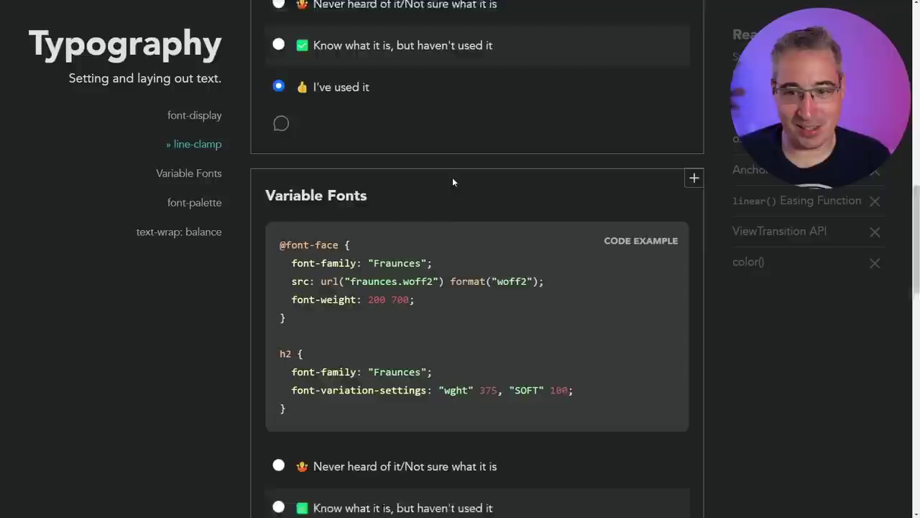
left_click(279, 418)
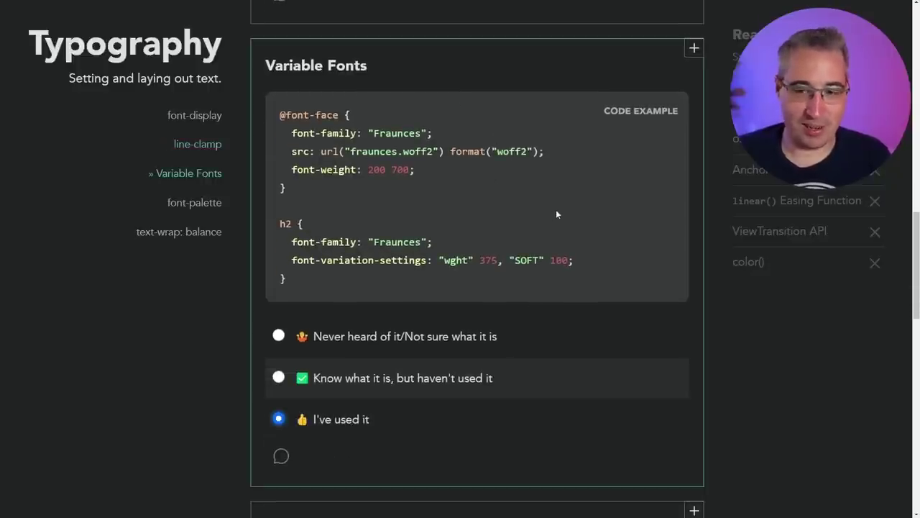
scroll(448, 228, "down", 1)
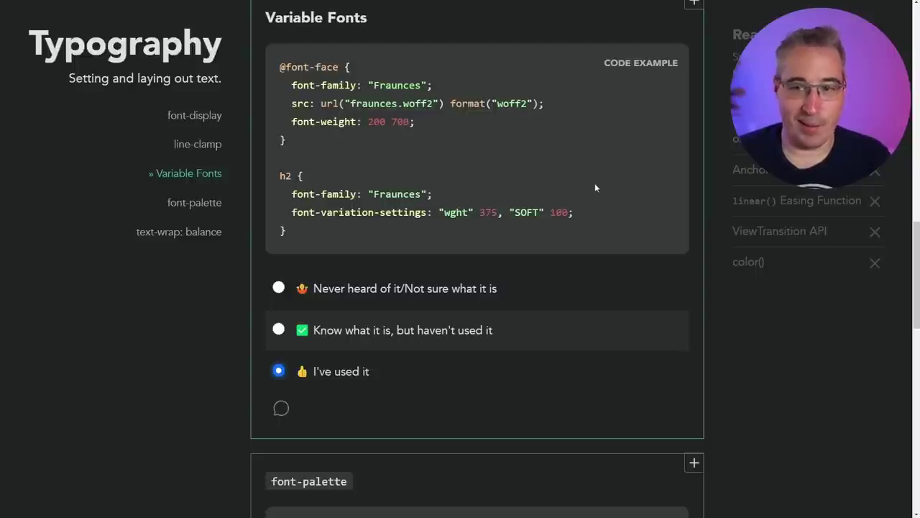
scroll(552, 142, "down", 1)
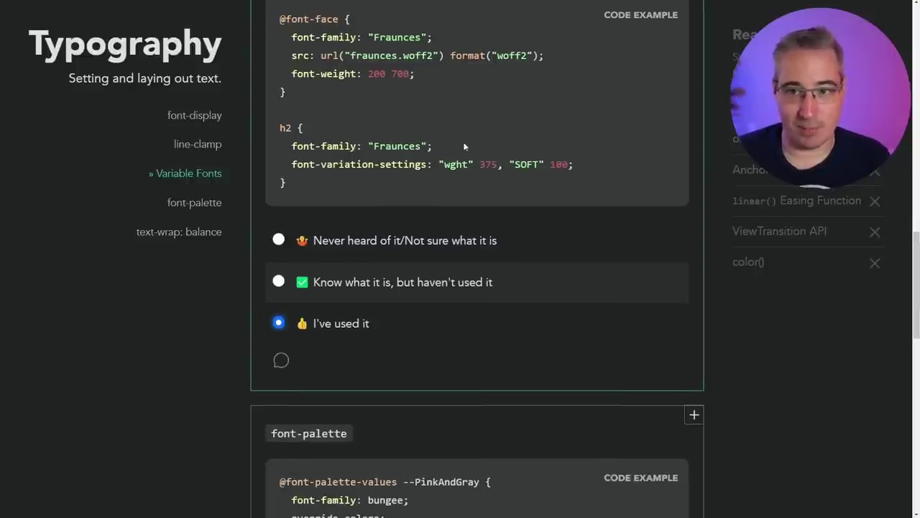
scroll(678, 192, "down", 3)
scroll(680, 197, "down", 1)
left_click(279, 447)
scroll(555, 200, "down", 1)
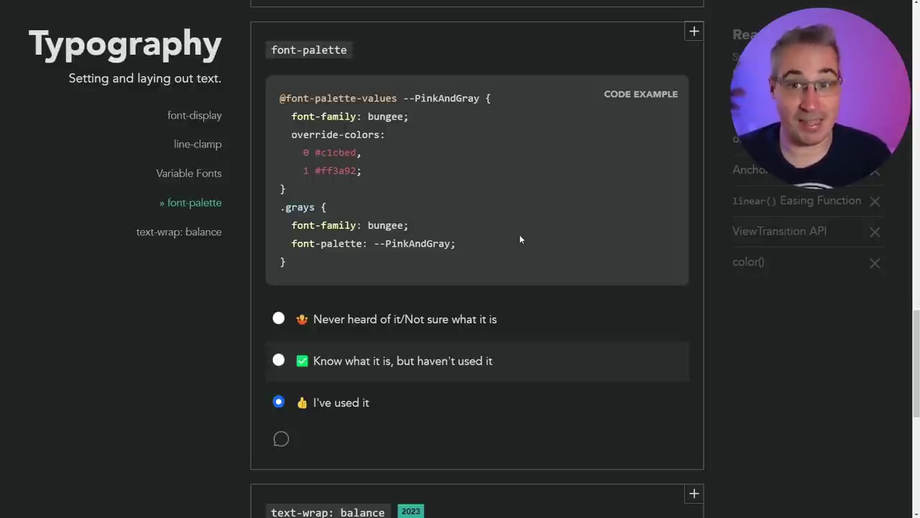
Step: Choose 'I've used it' on the text-wrap: balance card
scroll(519, 235, "down", 2)
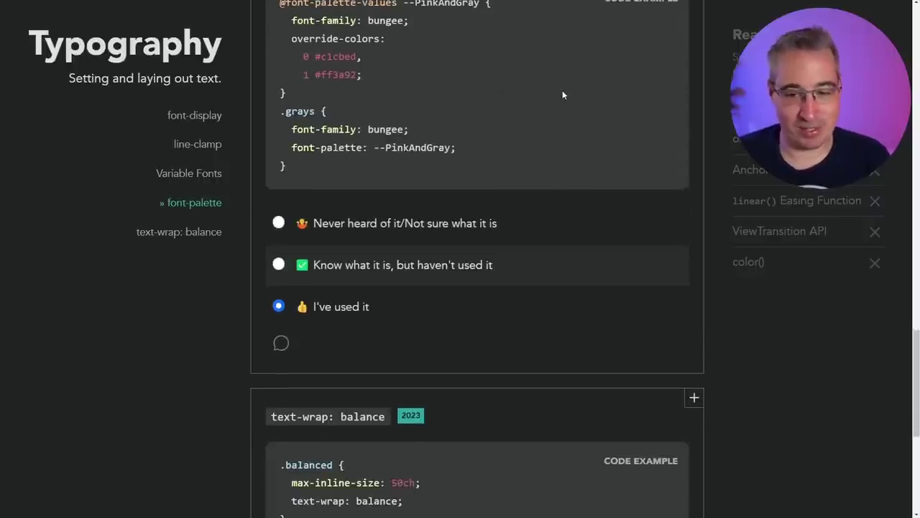
scroll(553, 122, "down", 5)
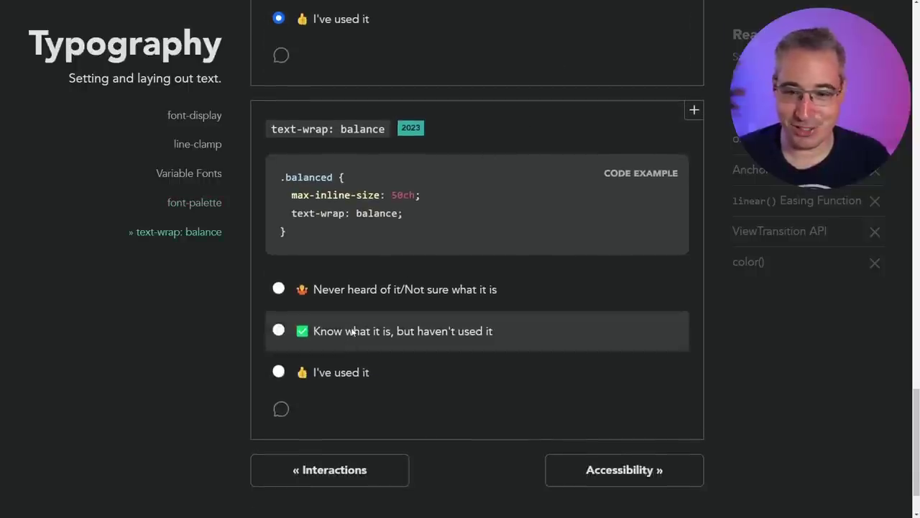
left_click(340, 367)
scroll(487, 340, "down", 1)
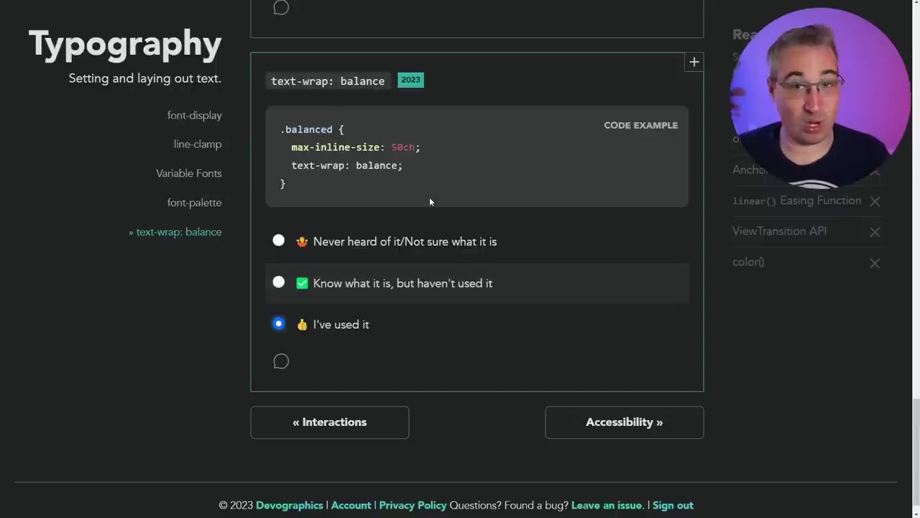
Step: Advance to Accessibility and mark prefers-reduced-motion as 'I've used it'
left_click(622, 429)
scroll(649, 280, "down", 2)
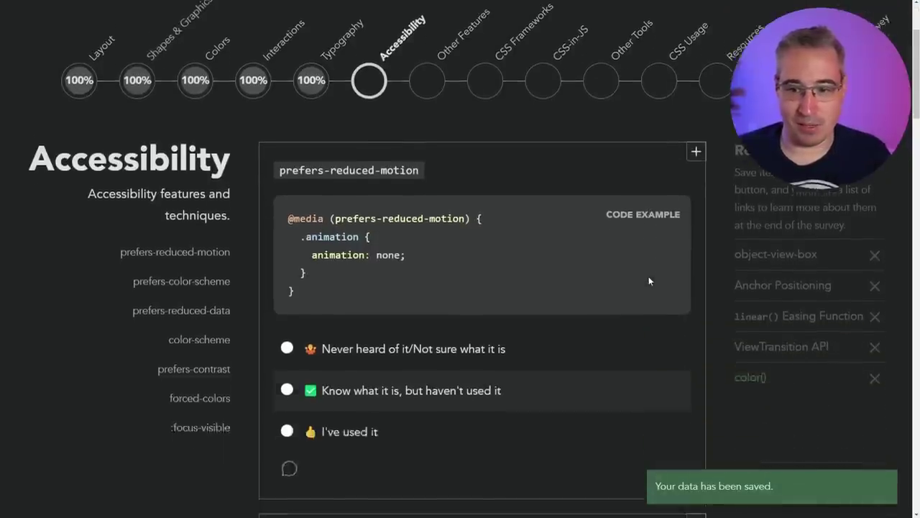
scroll(648, 279, "down", 2)
left_click(381, 340)
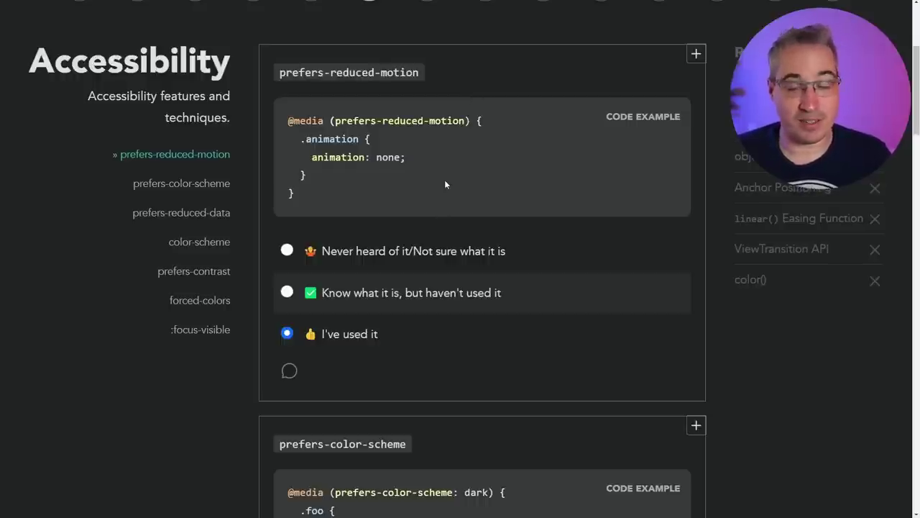
Step: Mark prefers-color-scheme and prefers-reduced-data as 'I've used it'
scroll(444, 184, "down", 4)
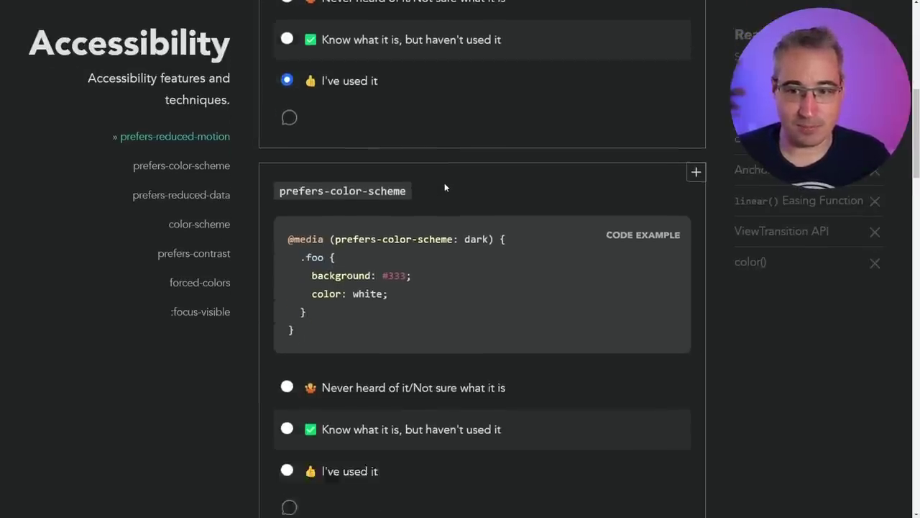
left_click(365, 341)
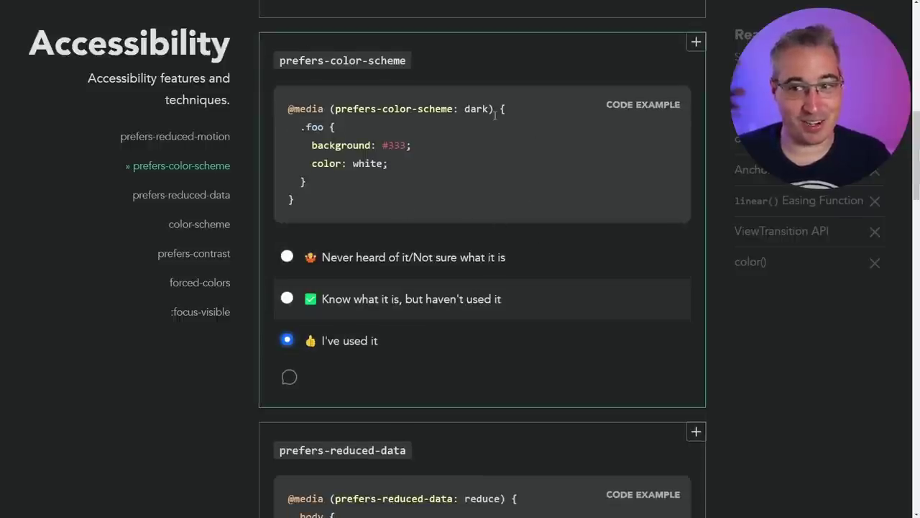
scroll(618, 241, "down", 2)
scroll(619, 246, "down", 3)
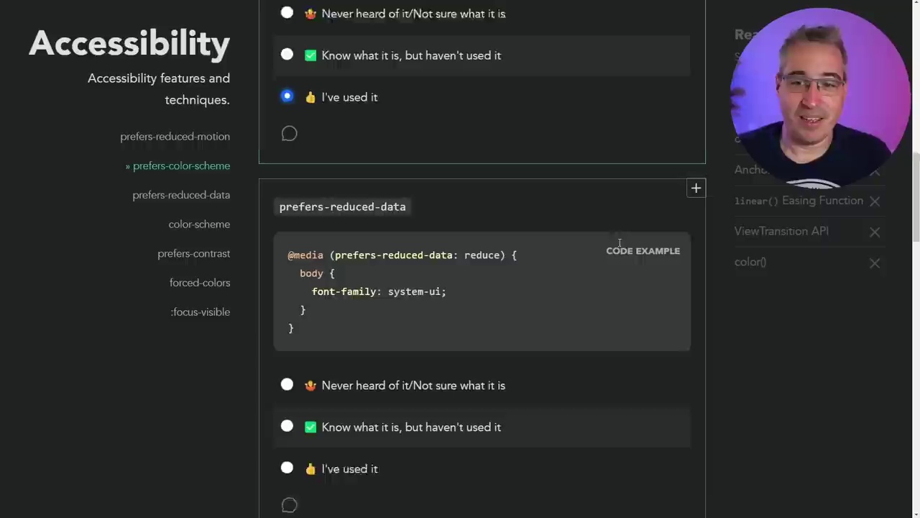
scroll(454, 232, "down", 2)
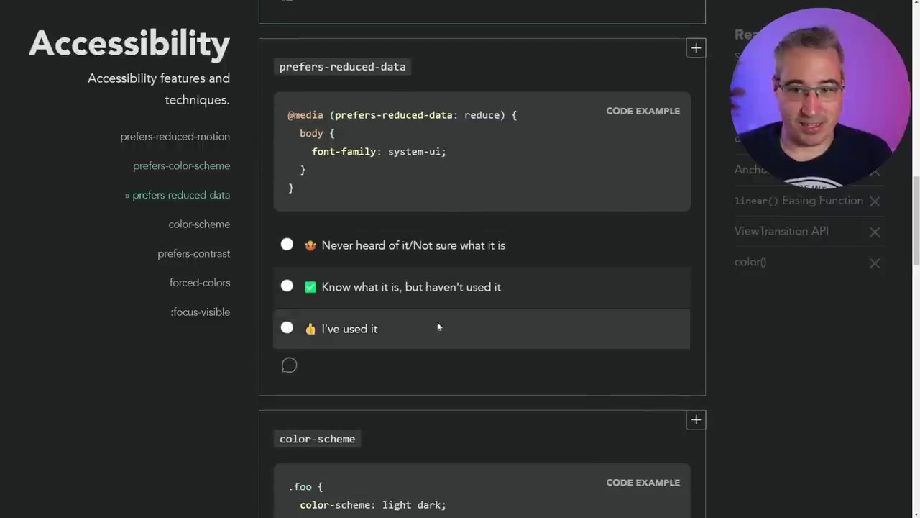
left_click(331, 328)
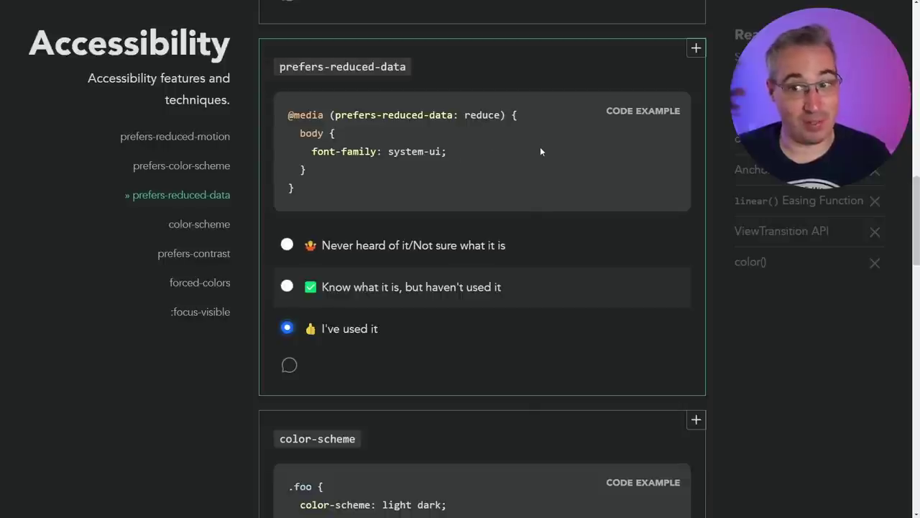
scroll(543, 157, "down", 1)
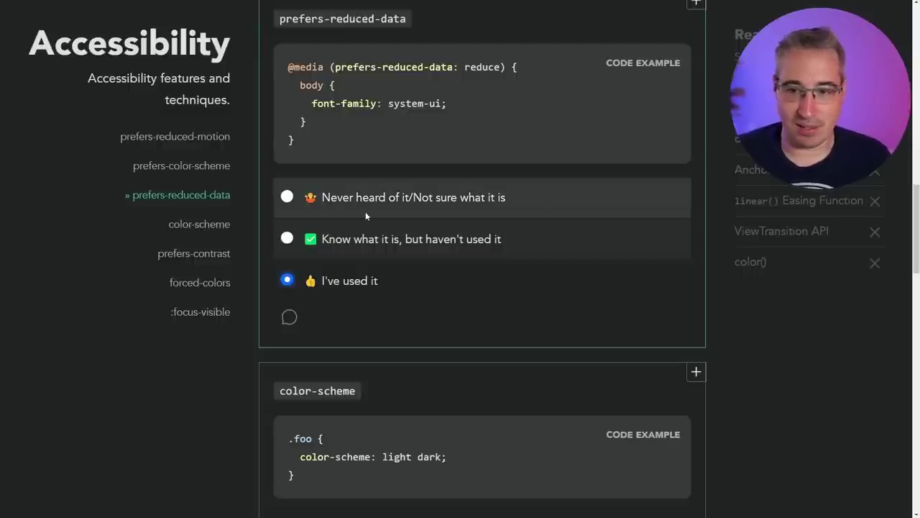
scroll(557, 179, "down", 3)
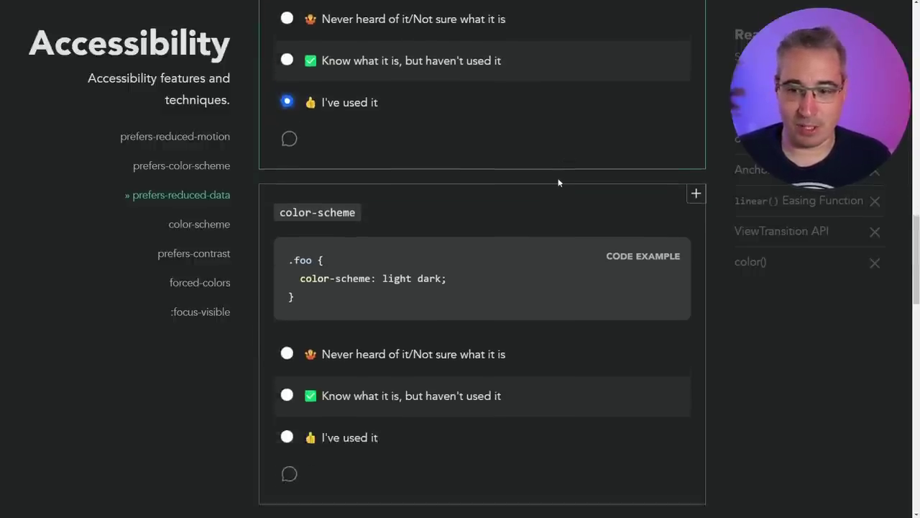
scroll(559, 179, "down", 2)
scroll(493, 230, "down", 1)
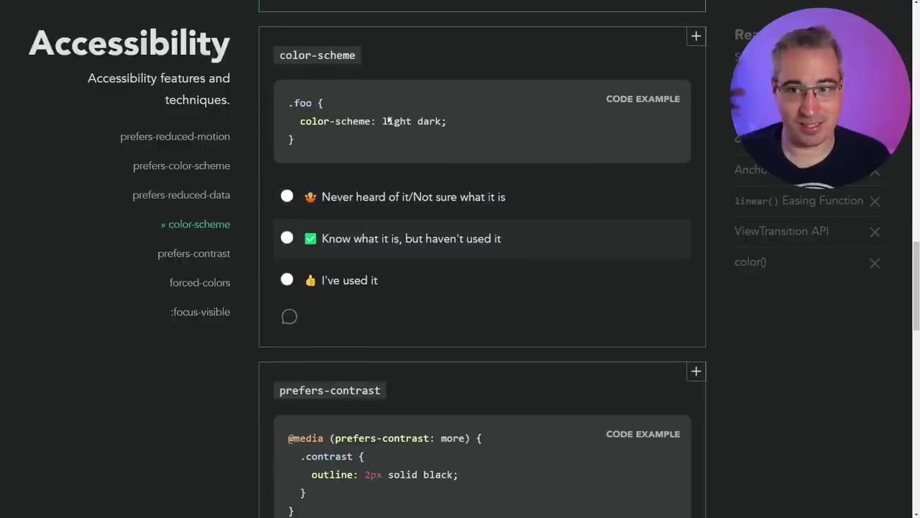
Step: Choose 'I've used it' on the color-scheme and prefers-contrast cards
left_click(353, 280)
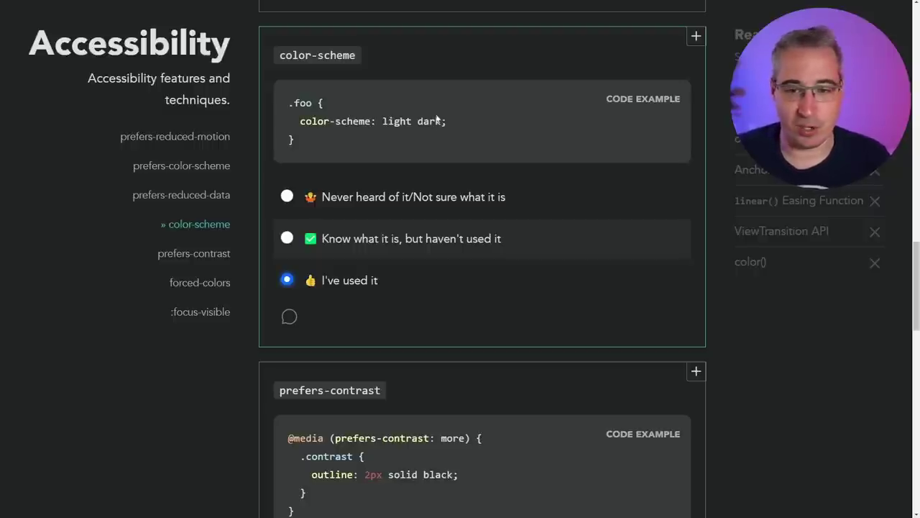
scroll(495, 165, "down", 2)
scroll(513, 160, "down", 3)
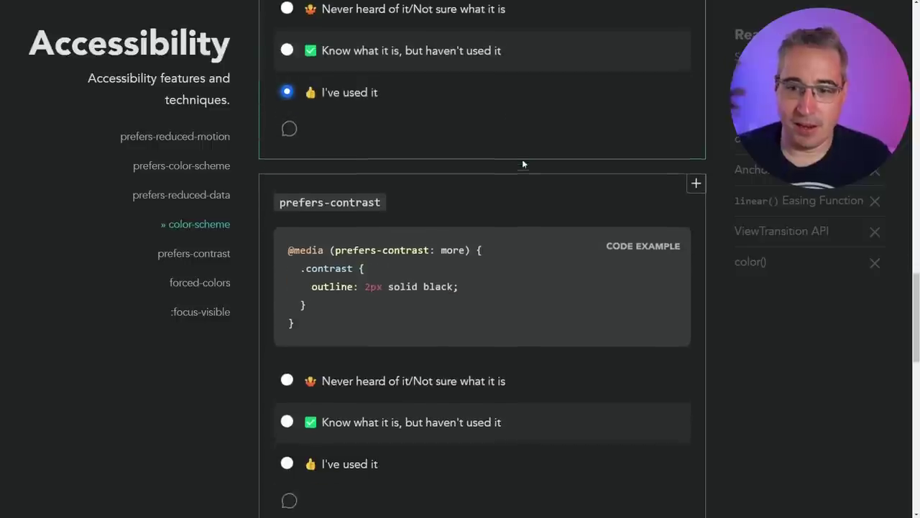
scroll(499, 133, "down", 1)
scroll(467, 100, "up", 1)
left_click(353, 325)
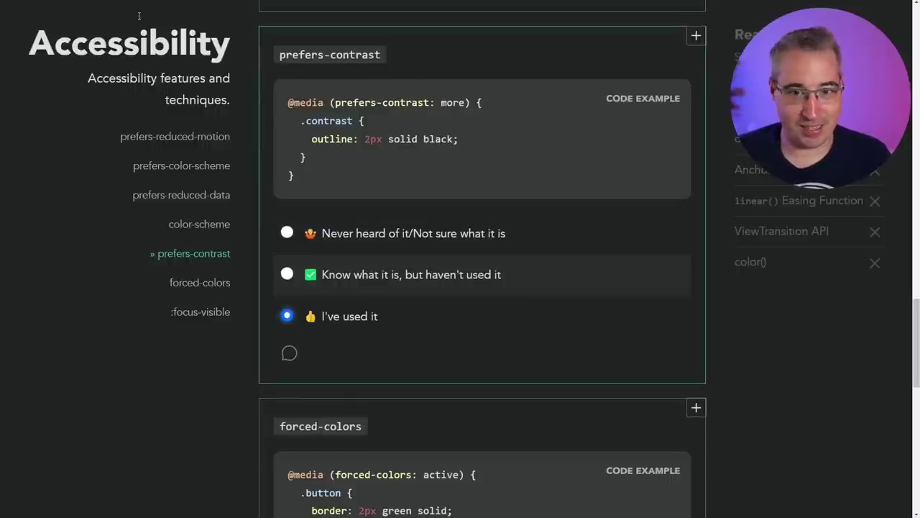
scroll(249, 90, "up", 5)
scroll(520, 200, "down", 5)
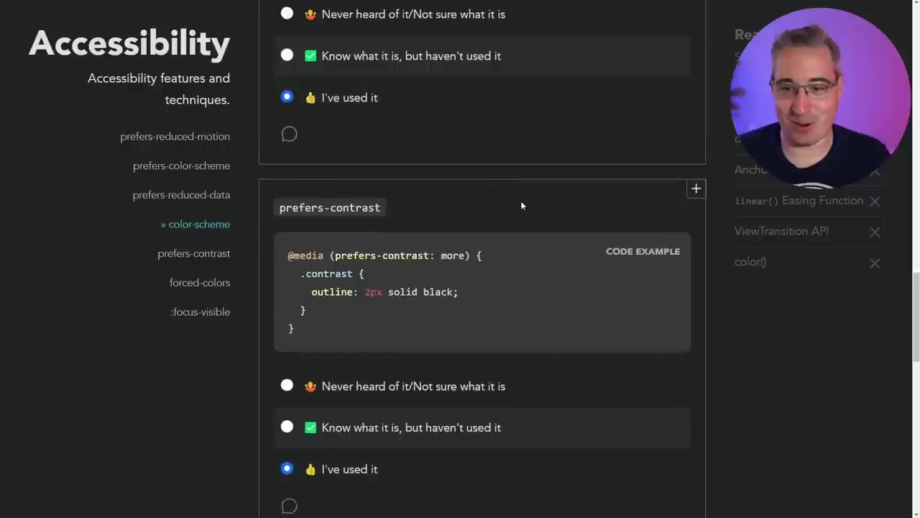
scroll(460, 114, "up", 1)
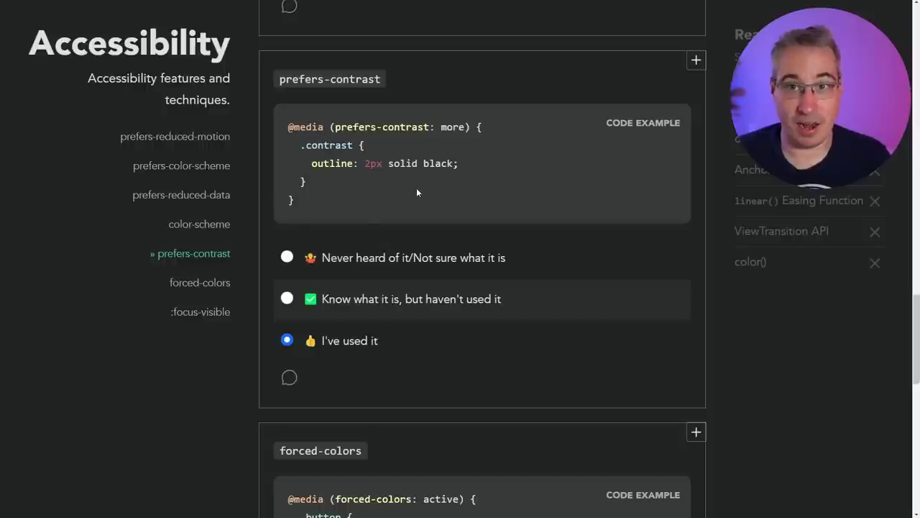
scroll(426, 188, "down", 1)
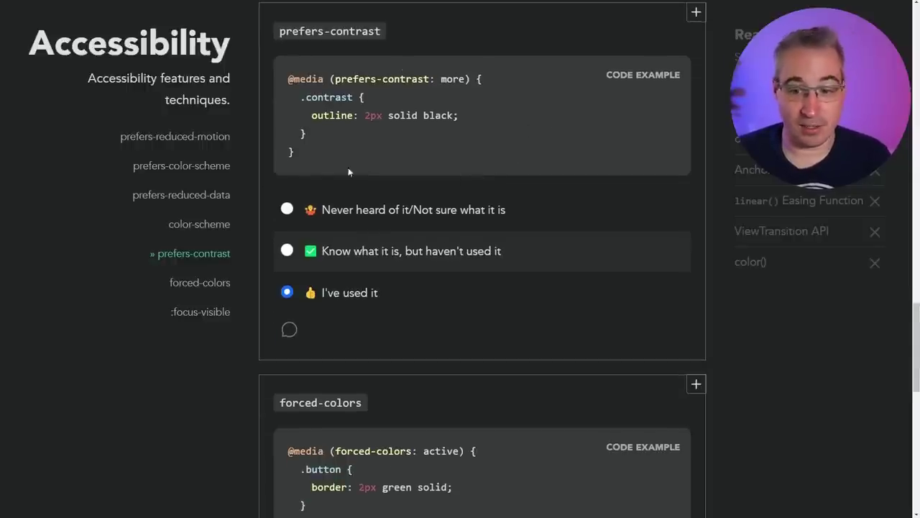
scroll(546, 243, "down", 4)
Step: Choose 'I've used it' on the forced-colors card, then scroll to :focus-visible
left_click(359, 376)
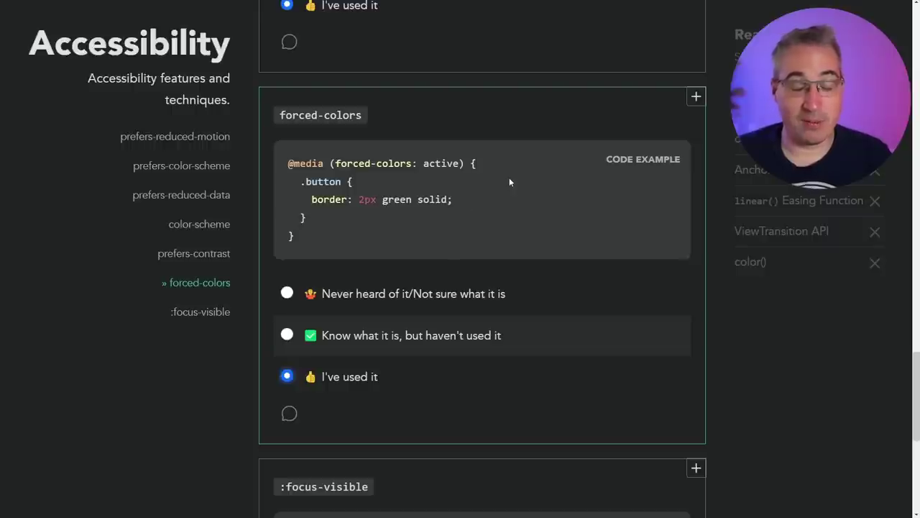
scroll(510, 179, "up", 4)
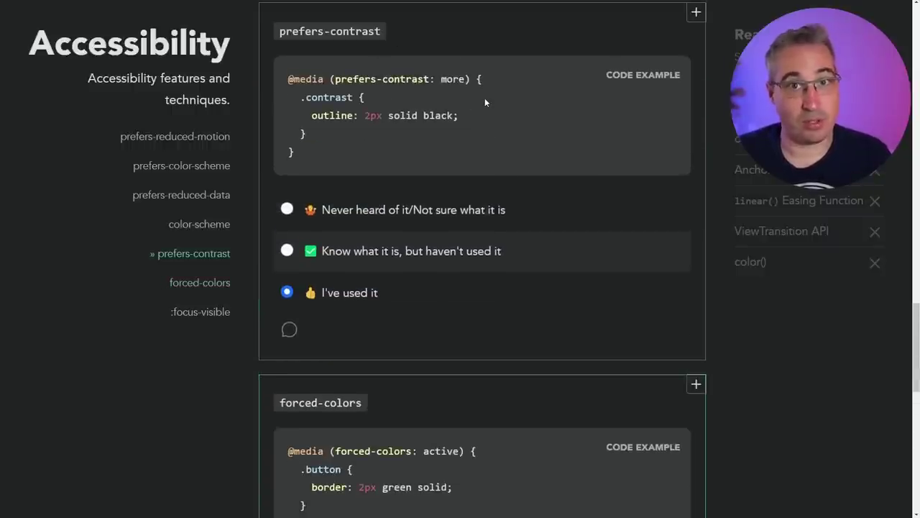
scroll(485, 102, "down", 3)
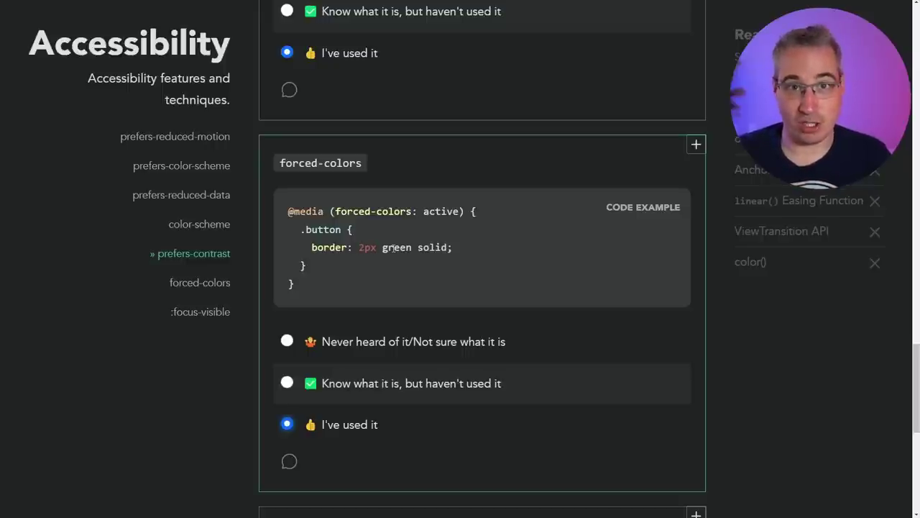
scroll(394, 249, "down", 1)
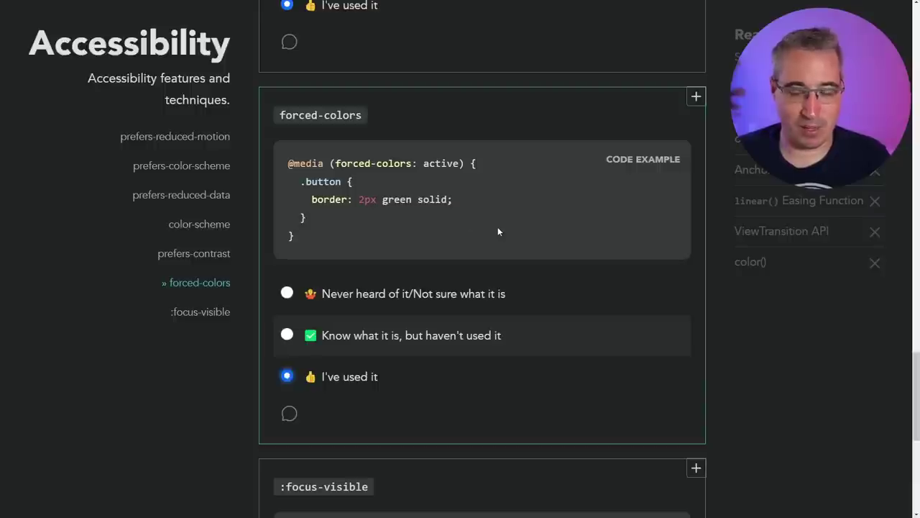
scroll(498, 230, "down", 3)
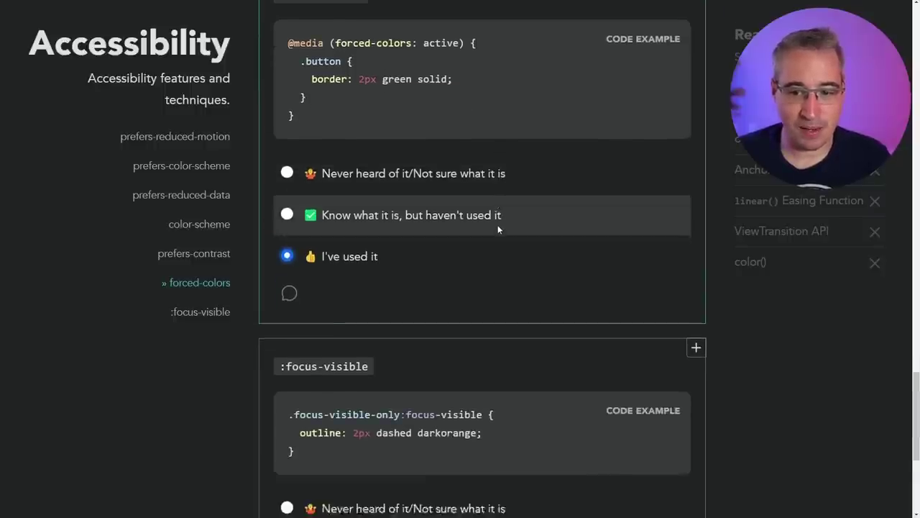
scroll(499, 230, "down", 2)
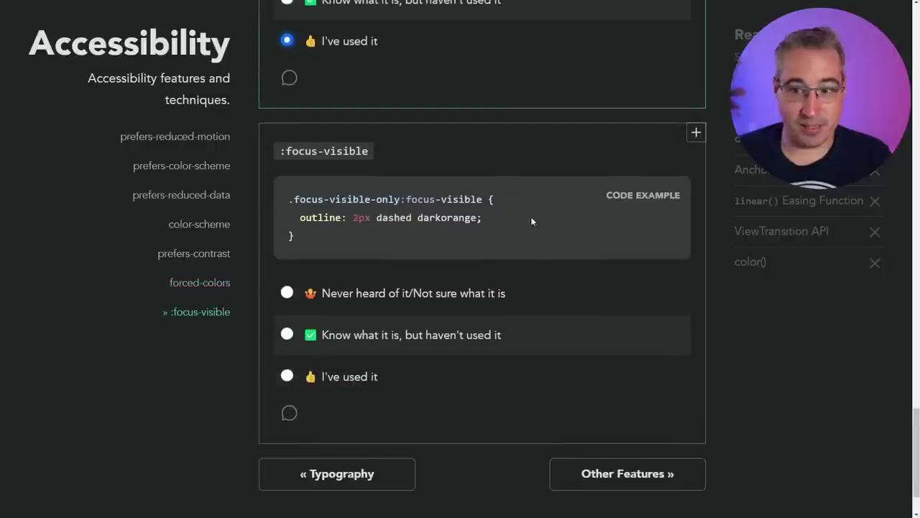
Step: Mark :focus-visible as 'I've used it', briefly trying the known-but-unused answer
left_click(360, 382)
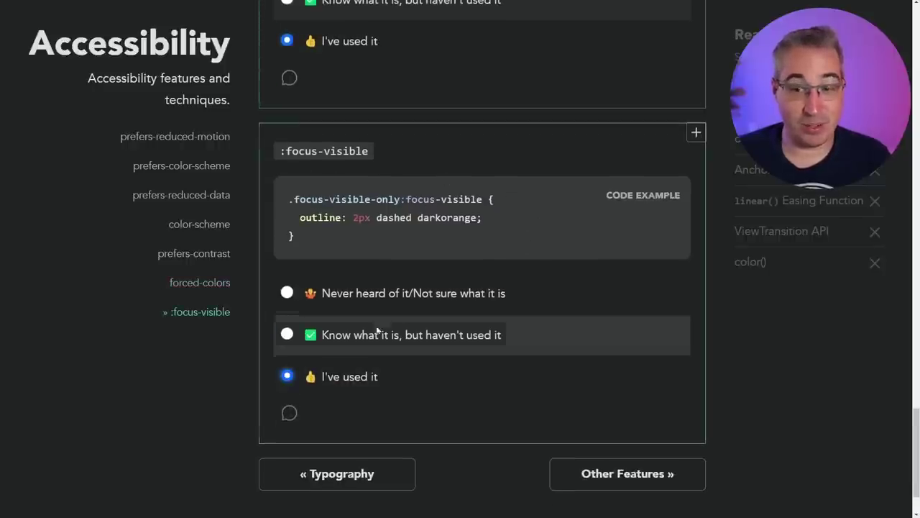
scroll(474, 241, "down", 1)
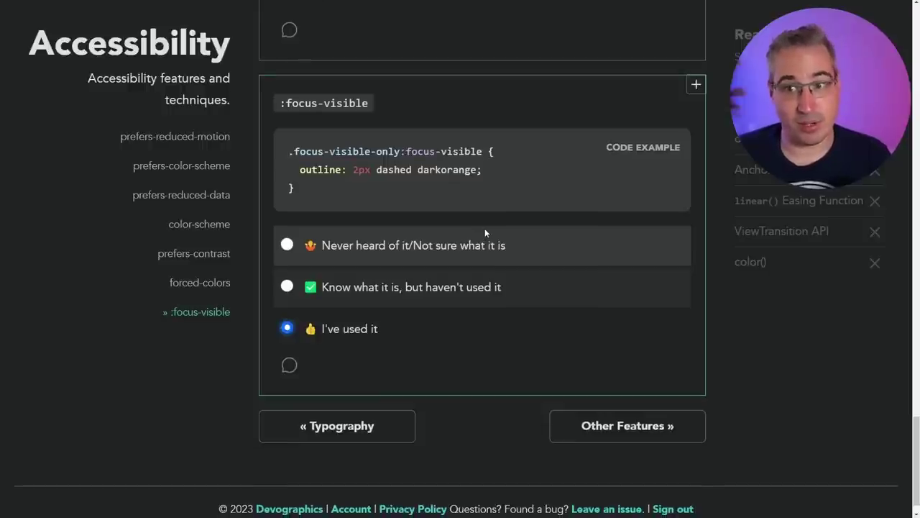
left_click(384, 295)
left_click(343, 332)
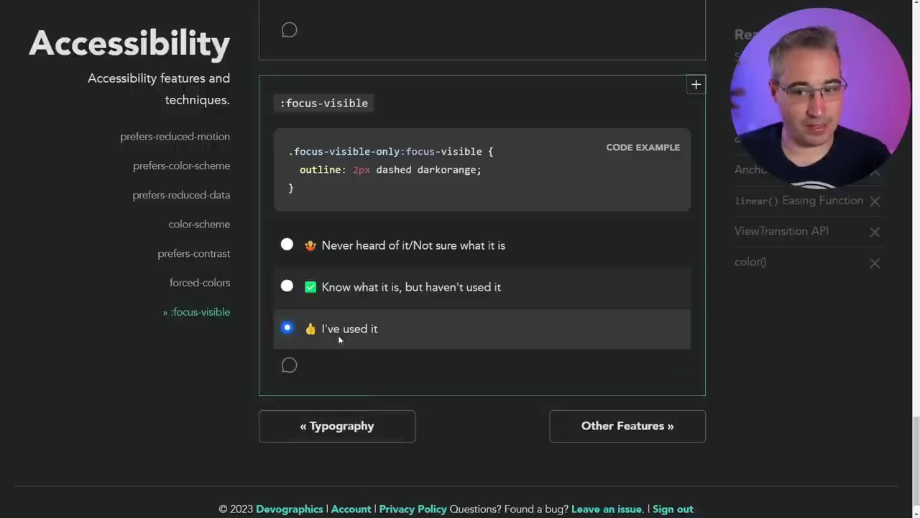
Step: Test keyboard navigation of the :focus-visible answers, leaving it on 'I've used it'
key("Tab")
key("shift+Tab")
key("shift+Tab")
key("Tab")
key("Tab")
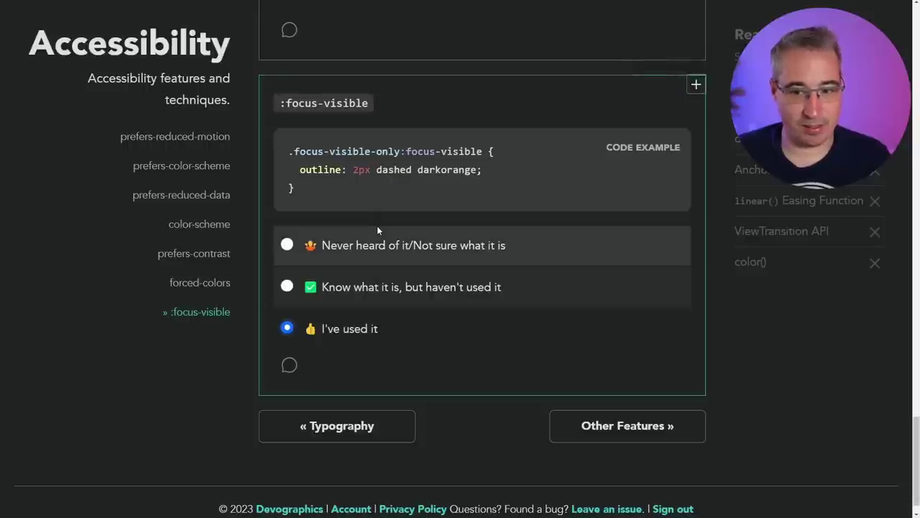
left_click(388, 394)
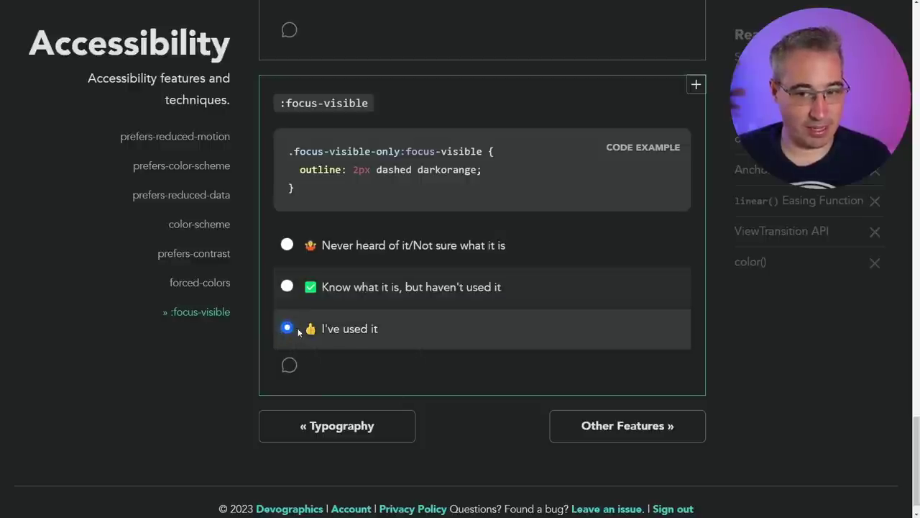
key("Up")
key("Up")
key("Down")
key("Down")
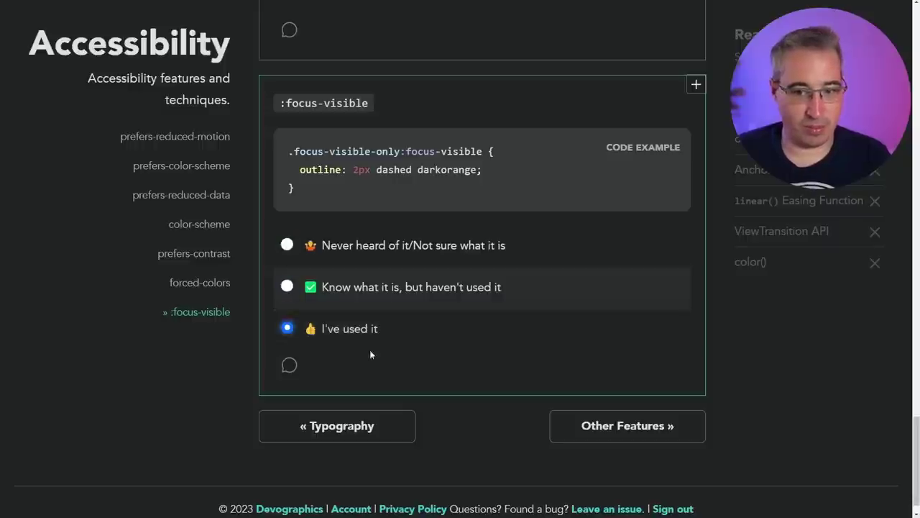
key("Tab")
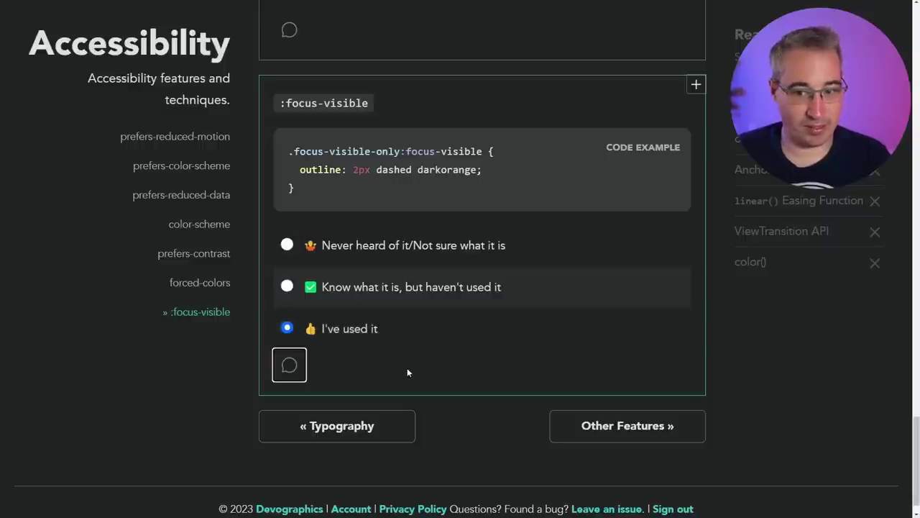
left_click(345, 343)
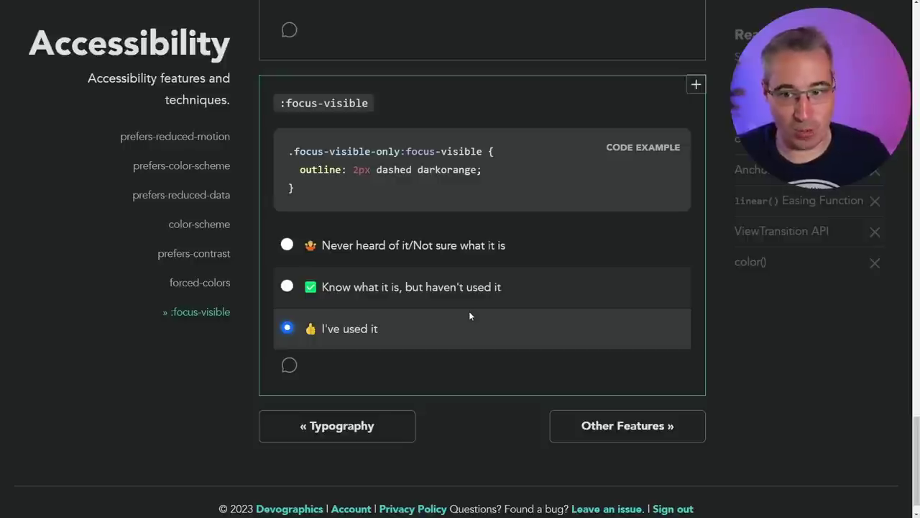
Step: Save the Accessibility answers and move on to the Other Features section
left_click(589, 436)
scroll(431, 331, "down", 3)
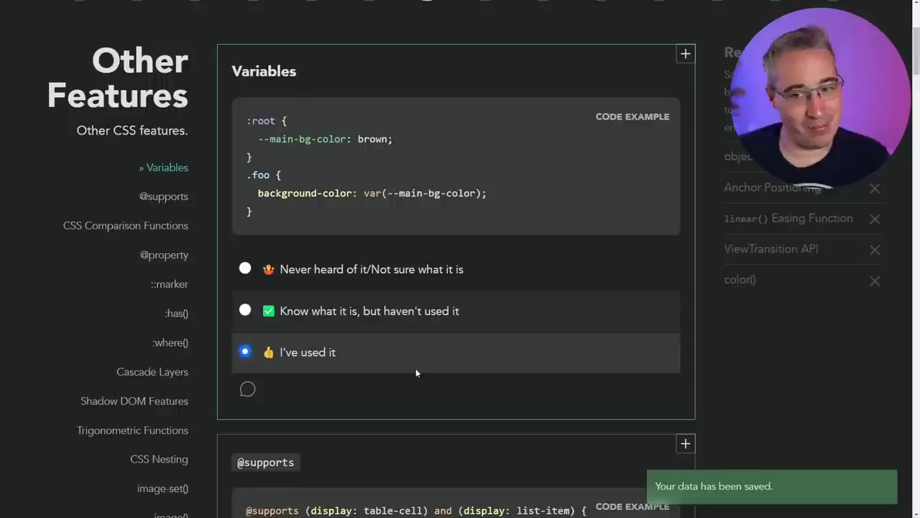
scroll(465, 241, "down", 1)
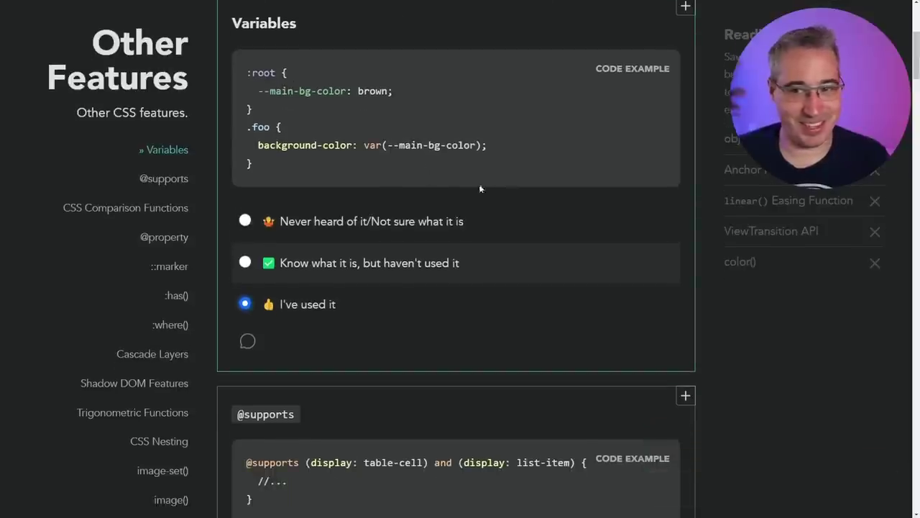
scroll(503, 187, "down", 1)
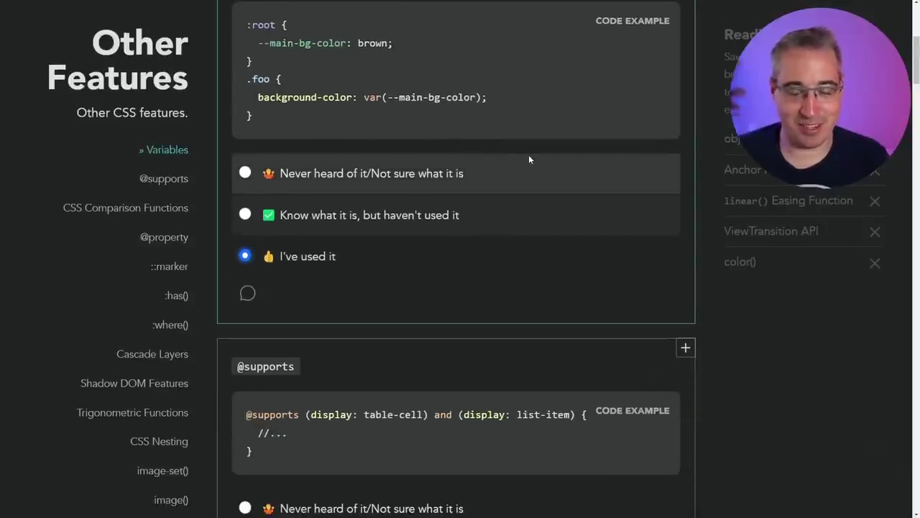
scroll(530, 160, "down", 6)
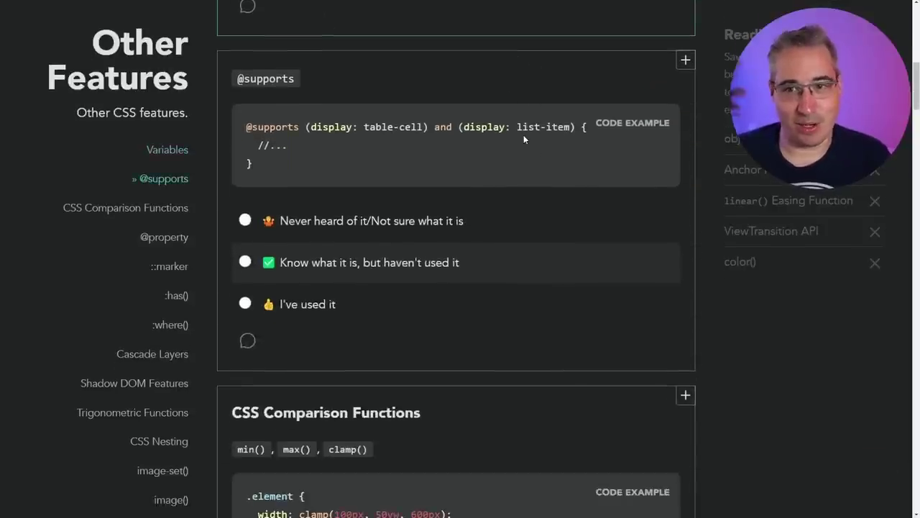
scroll(524, 134, "up", 7)
scroll(525, 159, "down", 6)
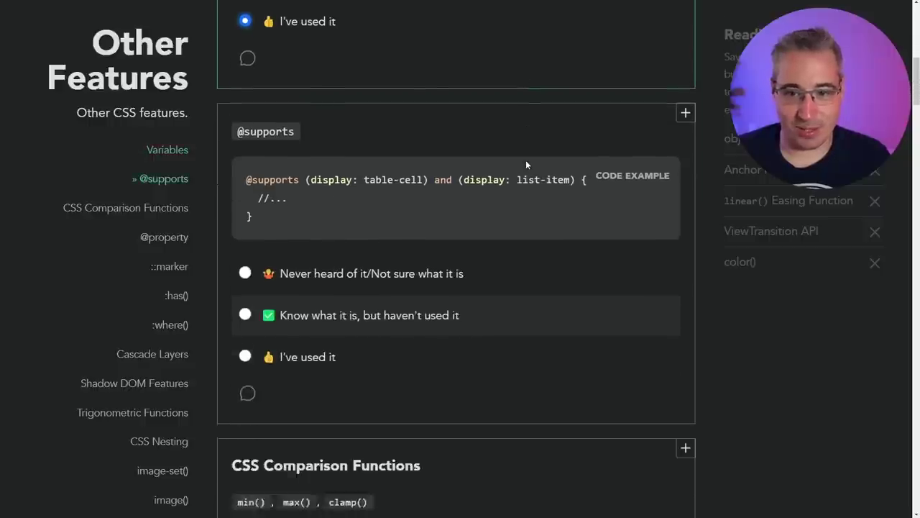
scroll(525, 164, "down", 1)
left_click(335, 309)
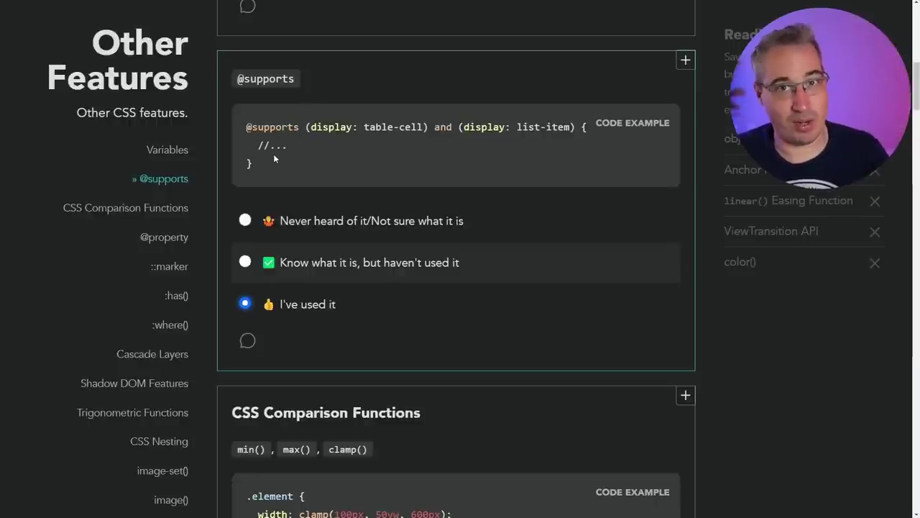
scroll(366, 198, "down", 2)
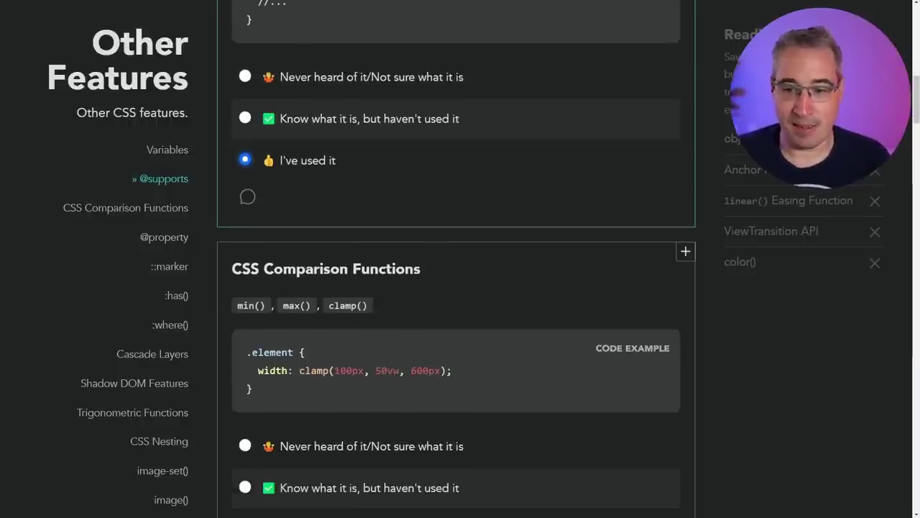
scroll(444, 150, "down", 3)
left_click(385, 328)
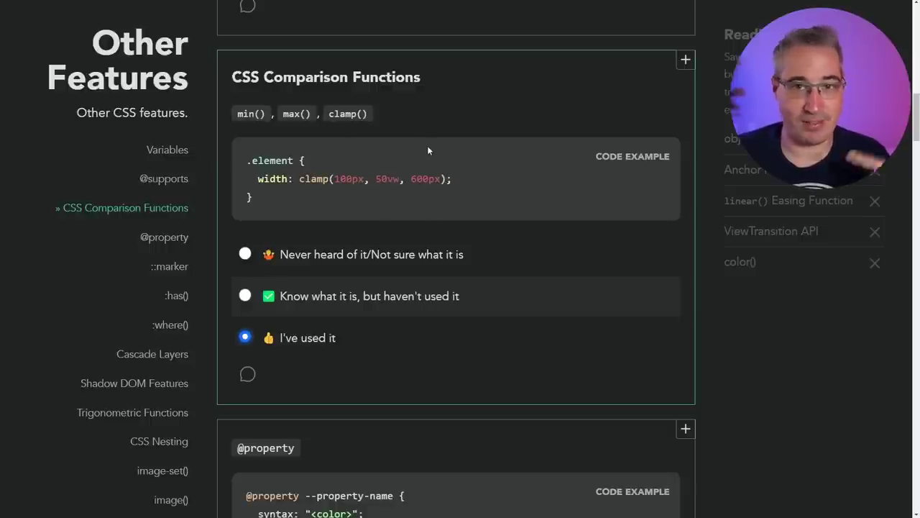
scroll(431, 148, "down", 5)
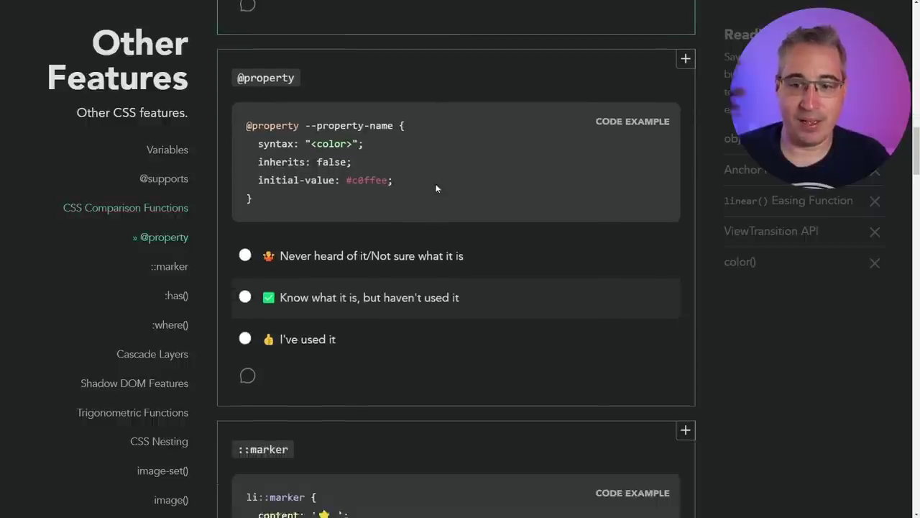
left_click(345, 326)
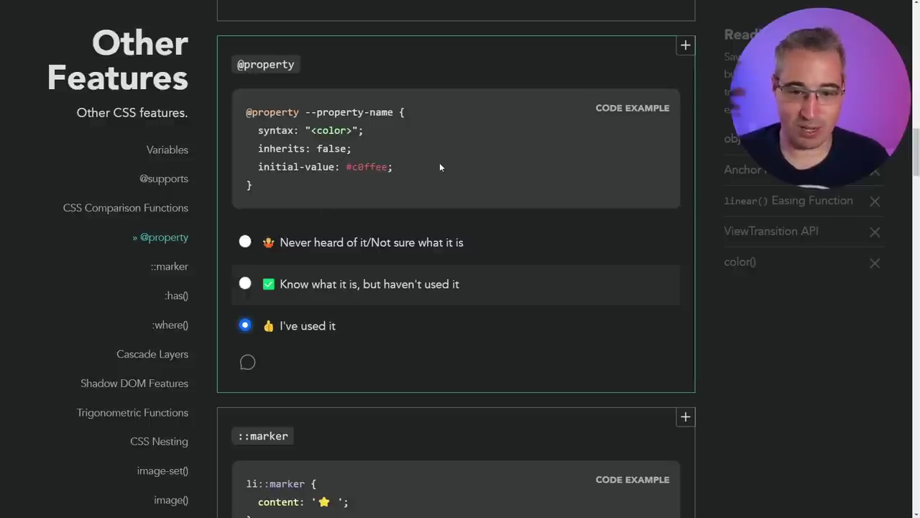
Step: Answer ::marker with "I've used it", then scroll down to :has(), also answered "I've used it"
scroll(439, 162, "down", 2)
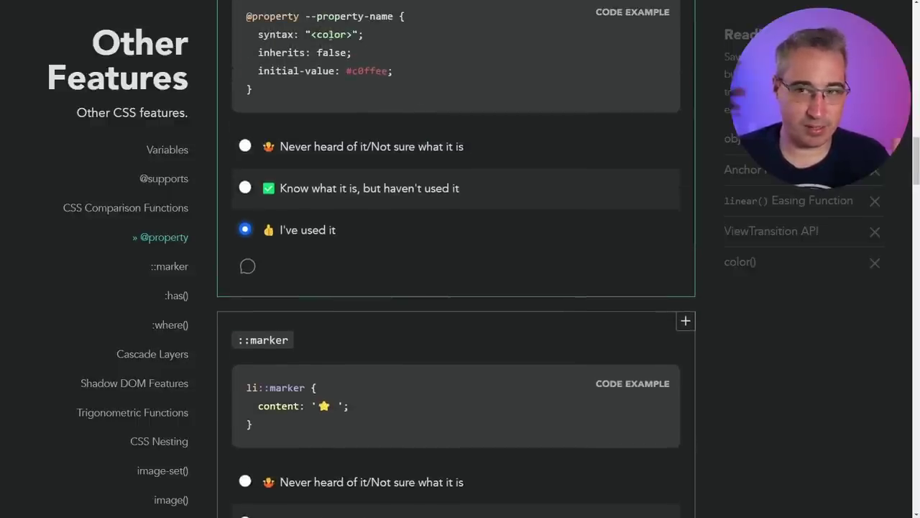
scroll(379, 85, "down", 4)
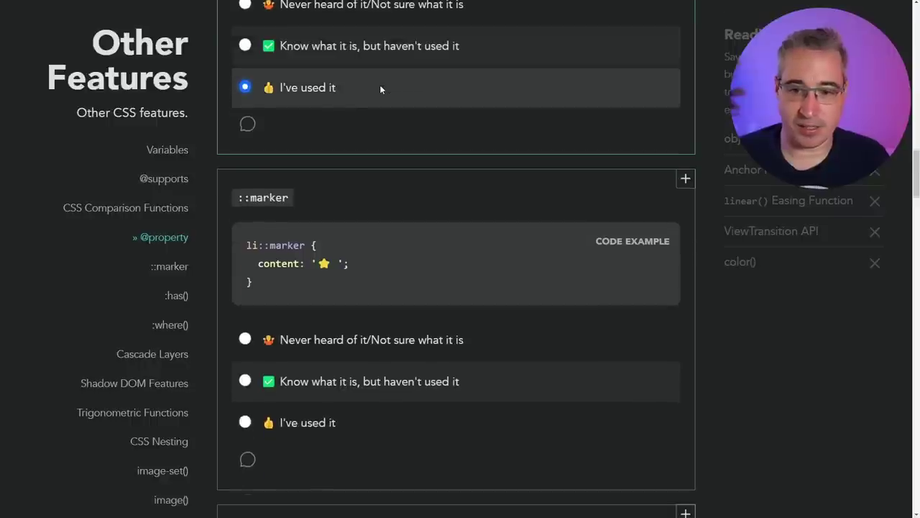
scroll(385, 88, "up", 4)
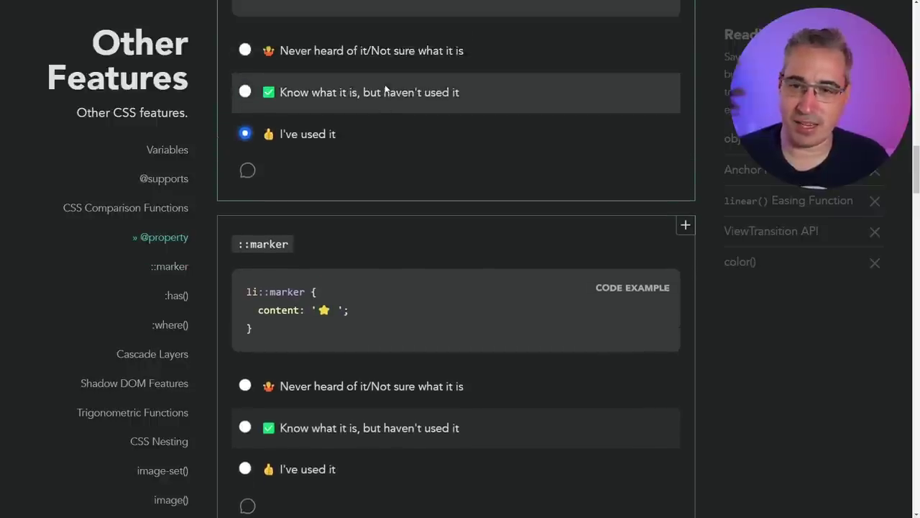
scroll(385, 85, "down", 5)
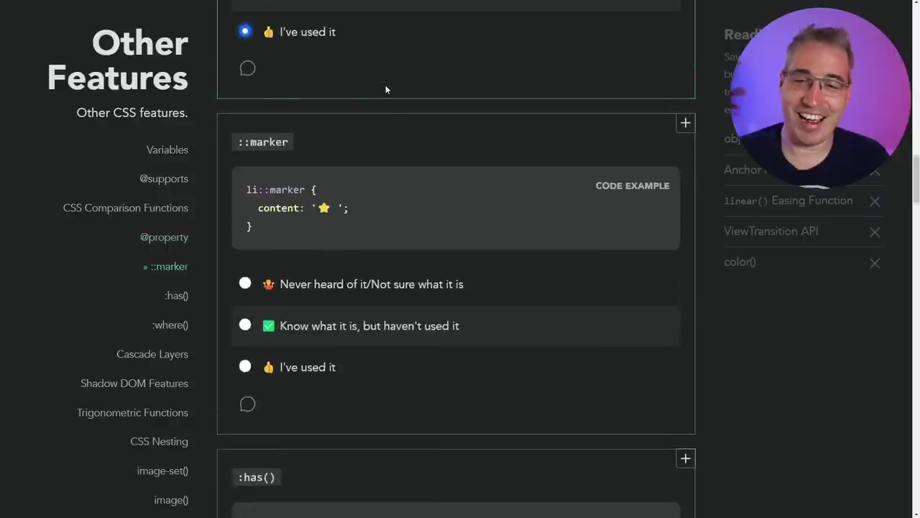
scroll(406, 77, "down", 1)
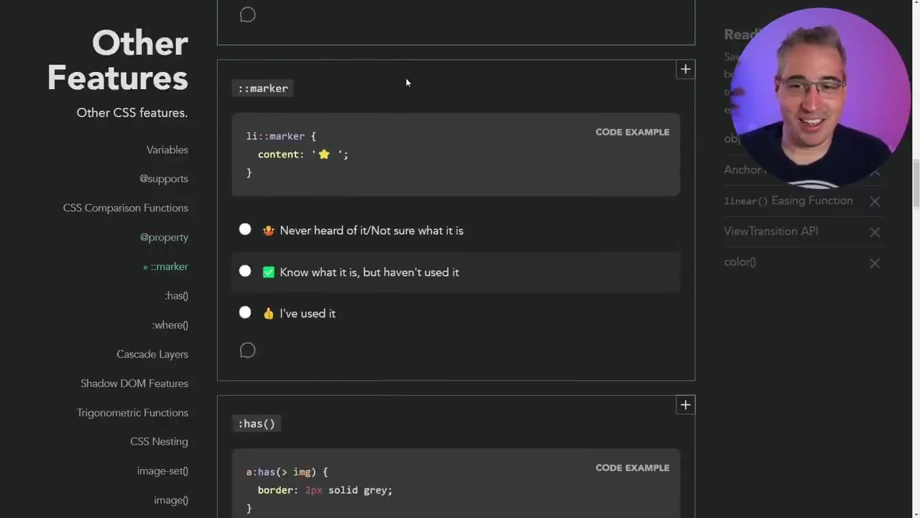
left_click(322, 281)
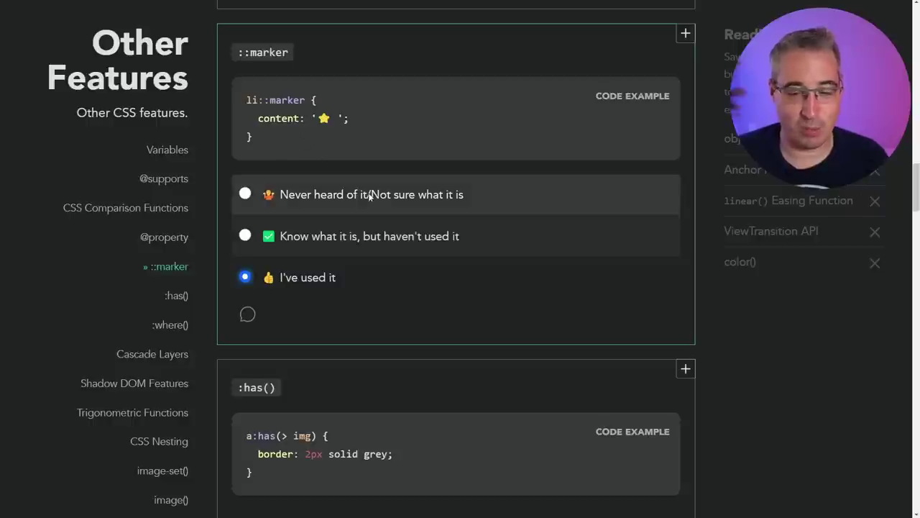
scroll(369, 196, "down", 2)
scroll(428, 199, "down", 2)
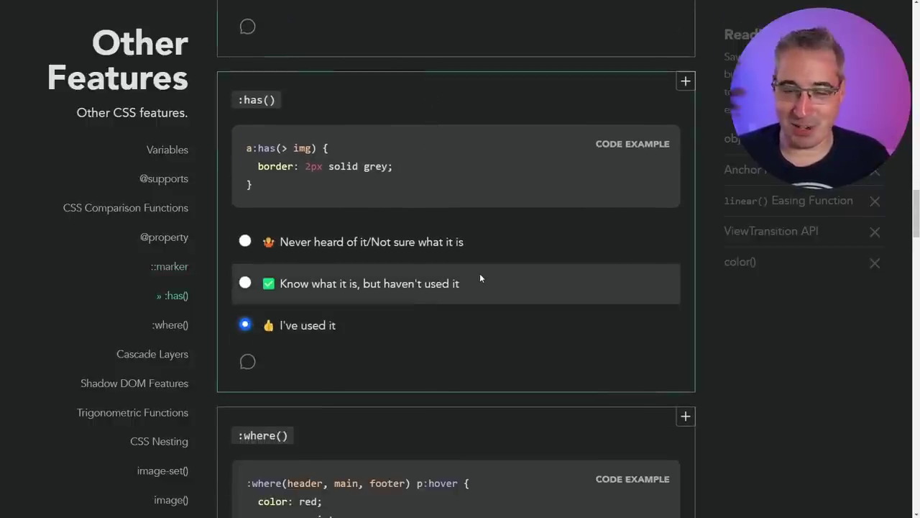
scroll(484, 277, "down", 1)
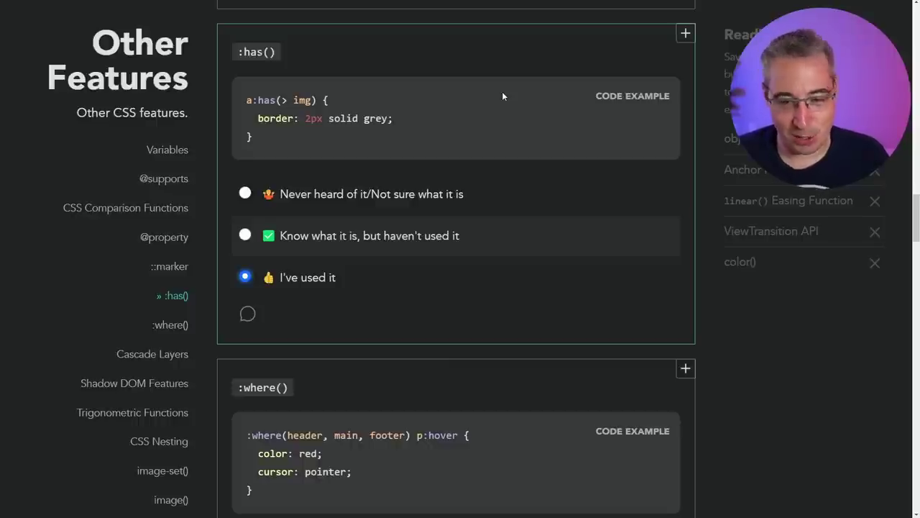
Step: Select "I've used it" on the :where() card, then scroll further down the Other Features list
scroll(516, 133, "down", 3)
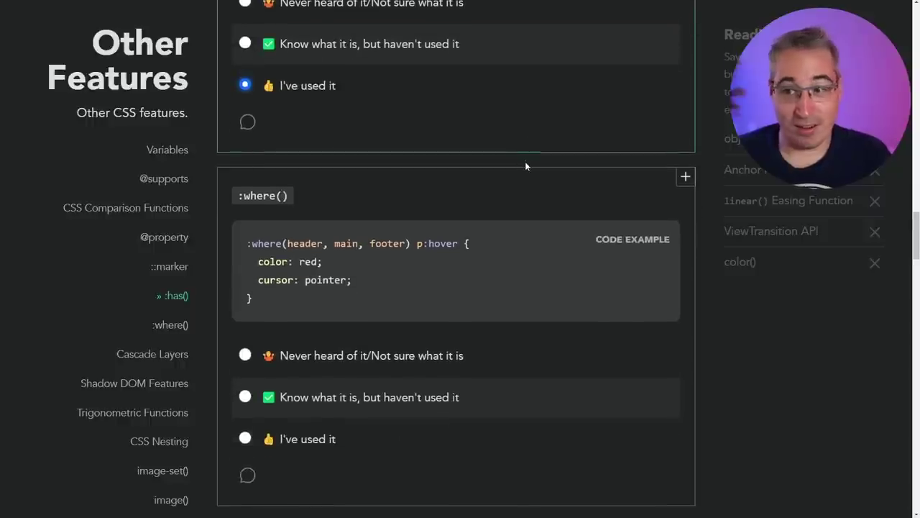
left_click(250, 438)
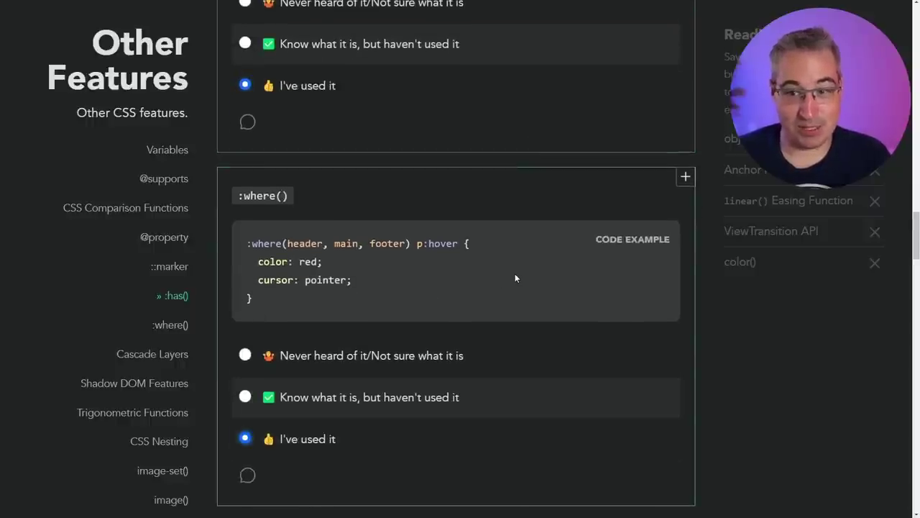
scroll(514, 277, "down", 1)
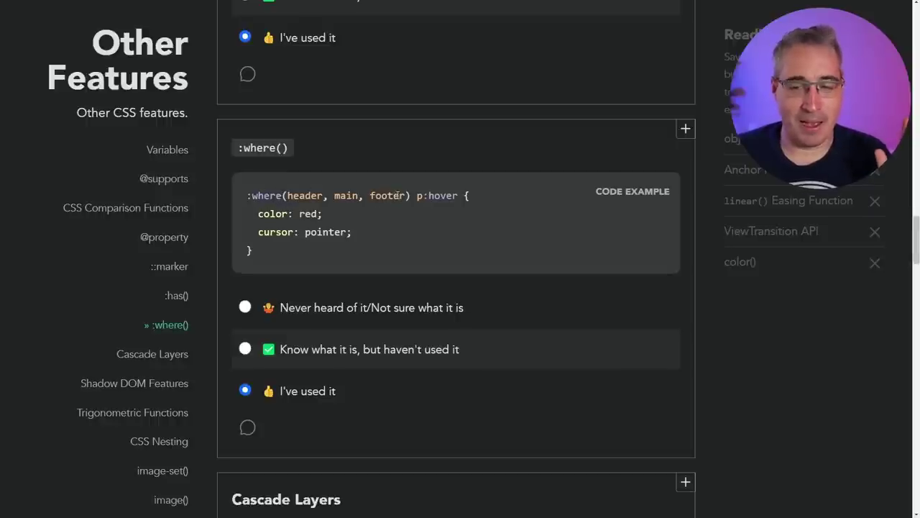
scroll(397, 196, "down", 1)
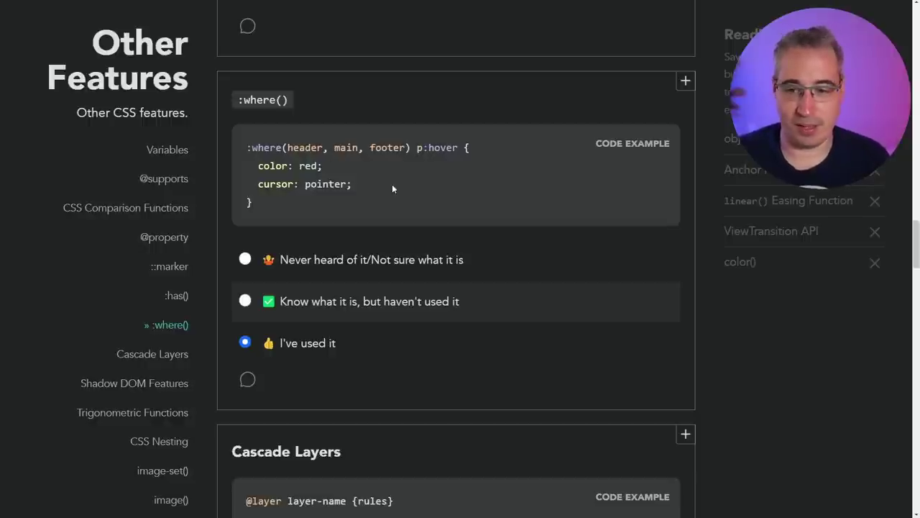
scroll(487, 191, "down", 4)
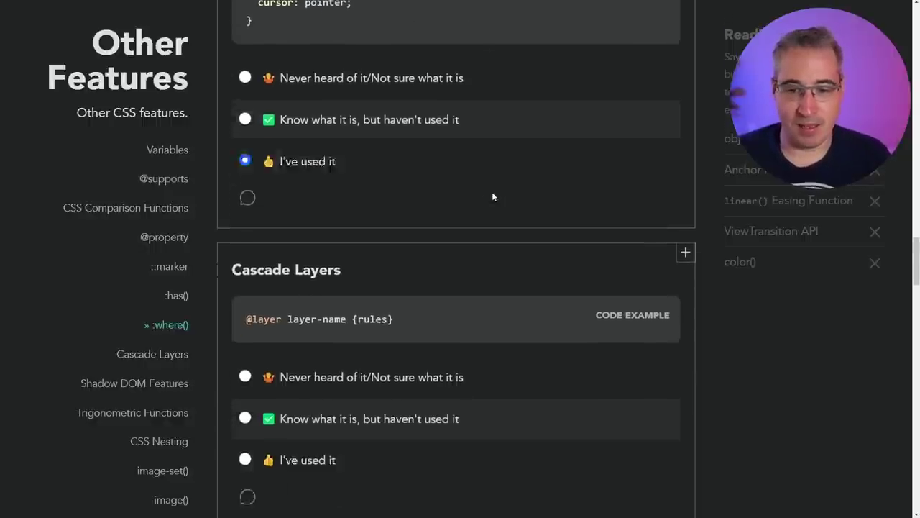
scroll(493, 196, "down", 3)
scroll(493, 195, "up", 5)
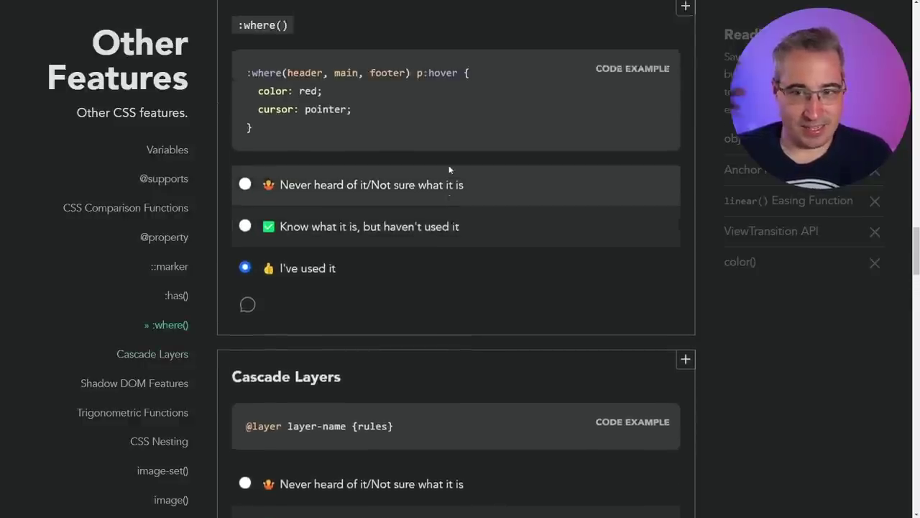
scroll(449, 169, "up", 1)
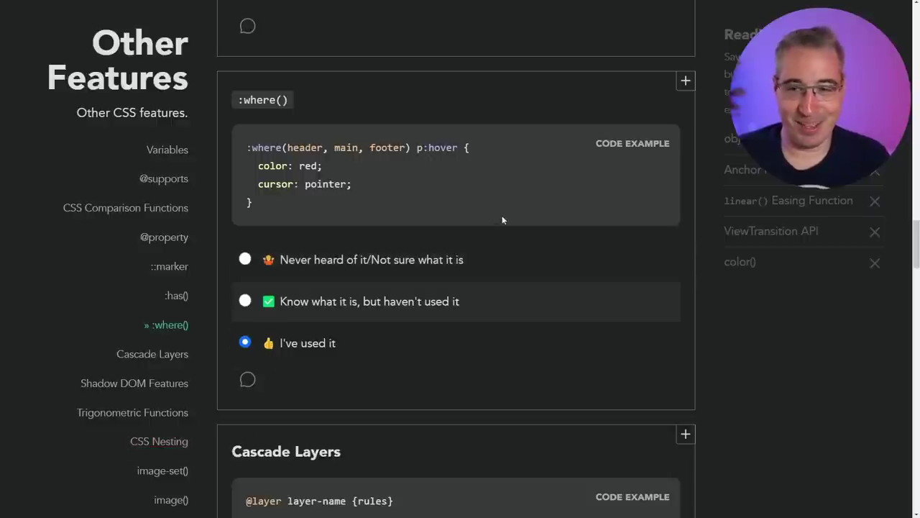
scroll(227, 70, "down", 1)
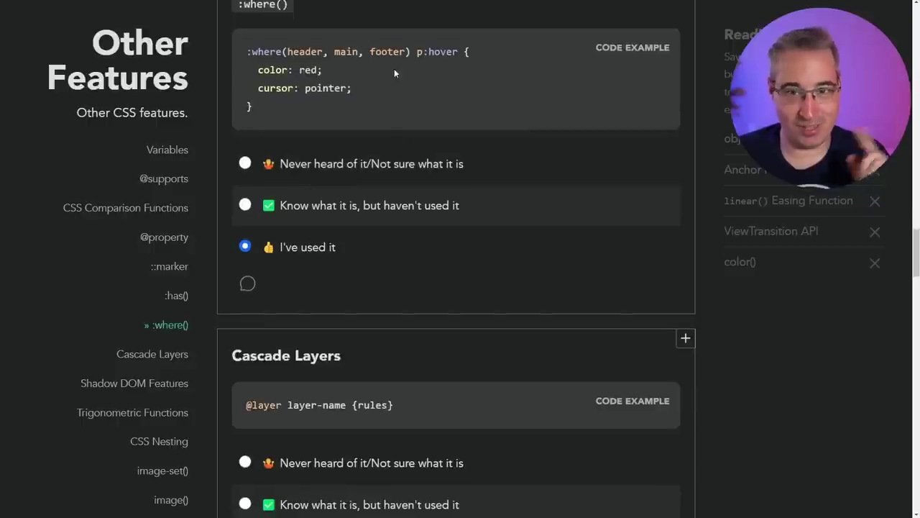
Step: Select "I've used it" on the Cascade Layers, Shadow DOM Features and Trigonometric Functions cards
scroll(463, 188, "down", 3)
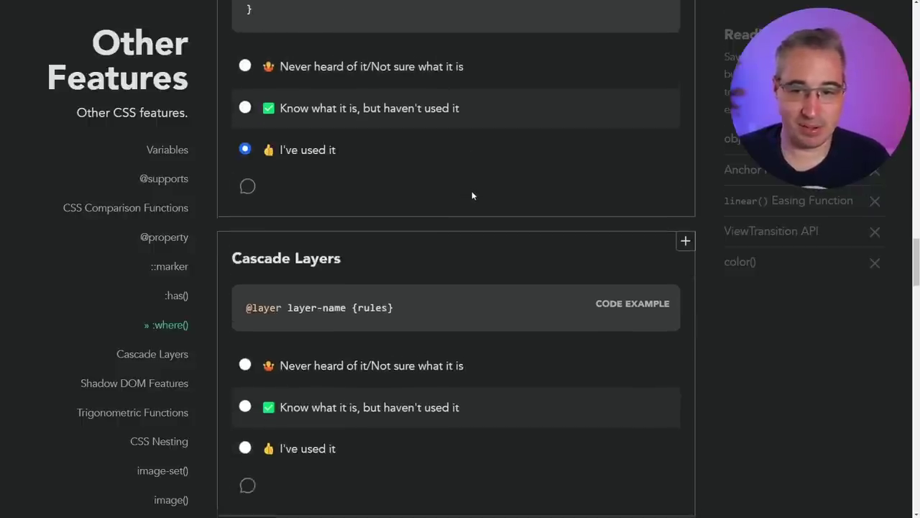
left_click(305, 311)
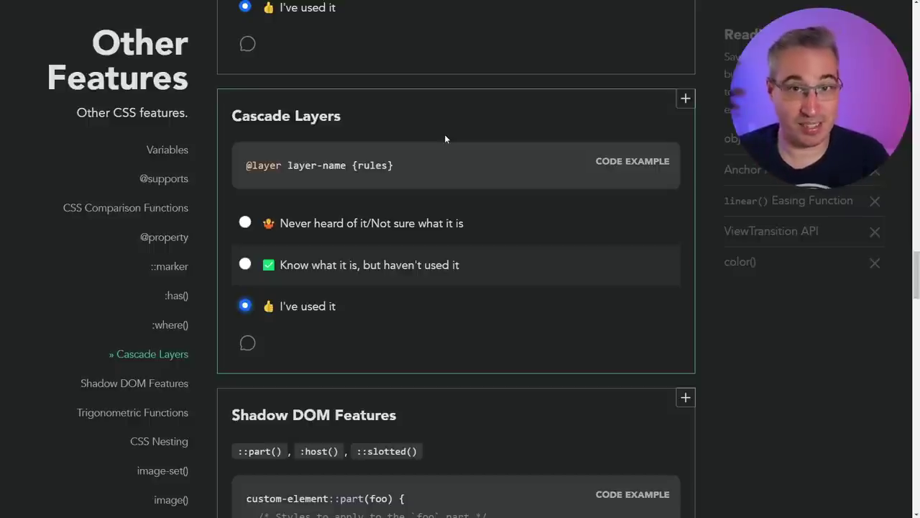
scroll(440, 154, "down", 3)
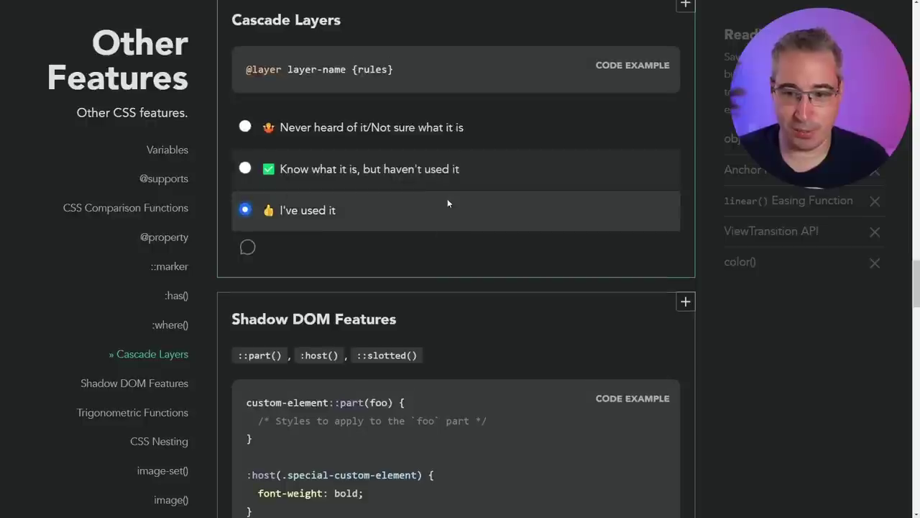
scroll(503, 201, "down", 1)
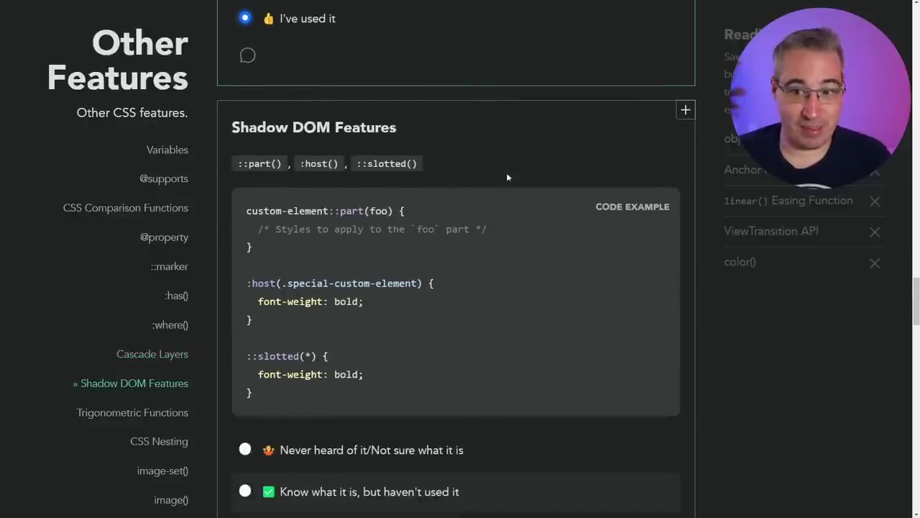
scroll(506, 169, "down", 2)
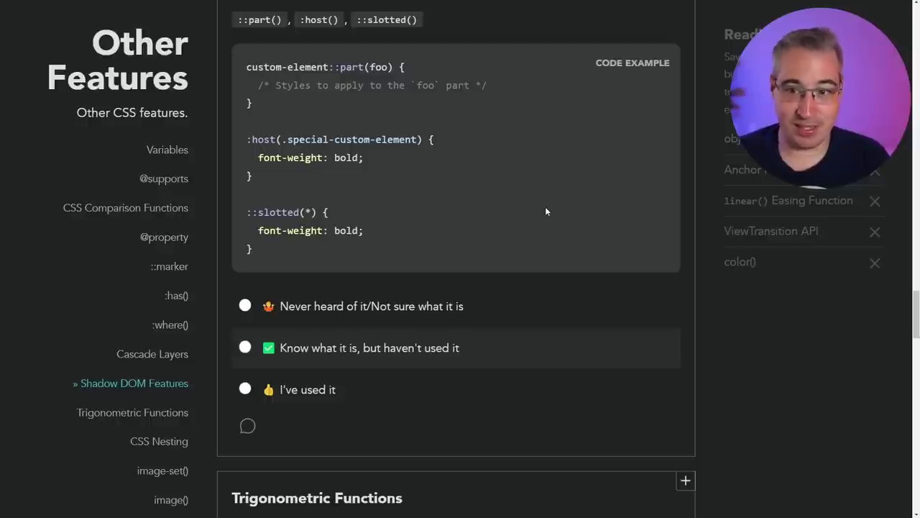
left_click(349, 390)
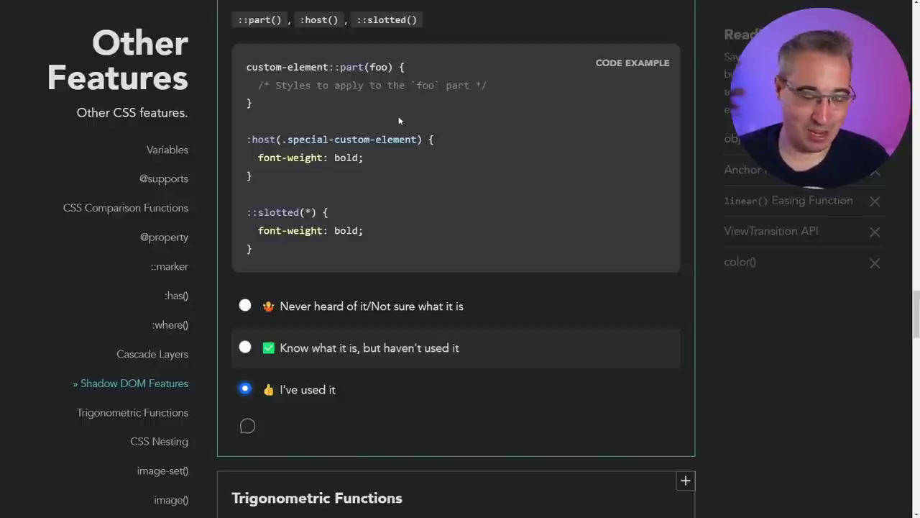
scroll(532, 128, "down", 3)
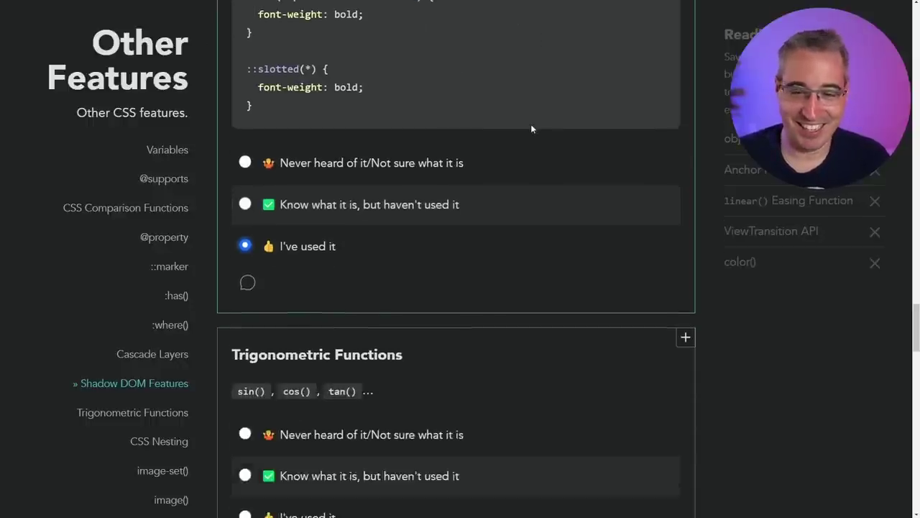
scroll(575, 199, "down", 2)
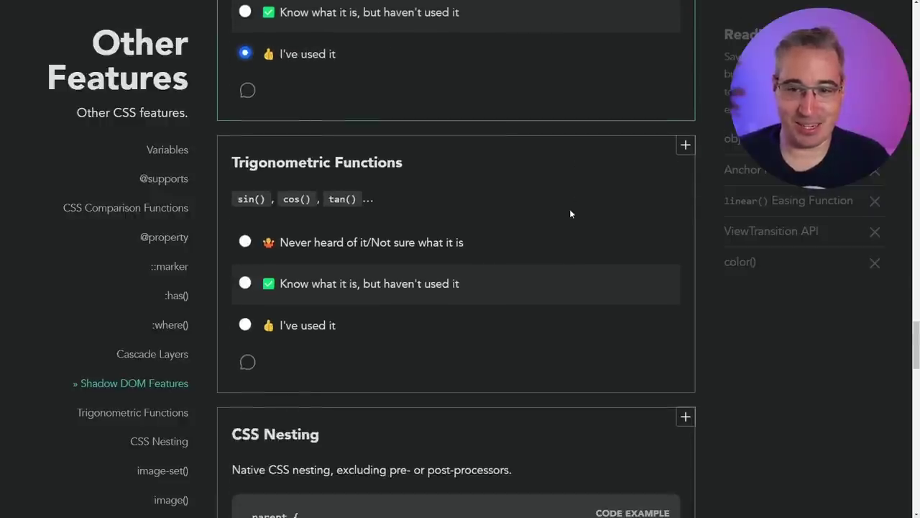
scroll(580, 207, "down", 1)
left_click(358, 273)
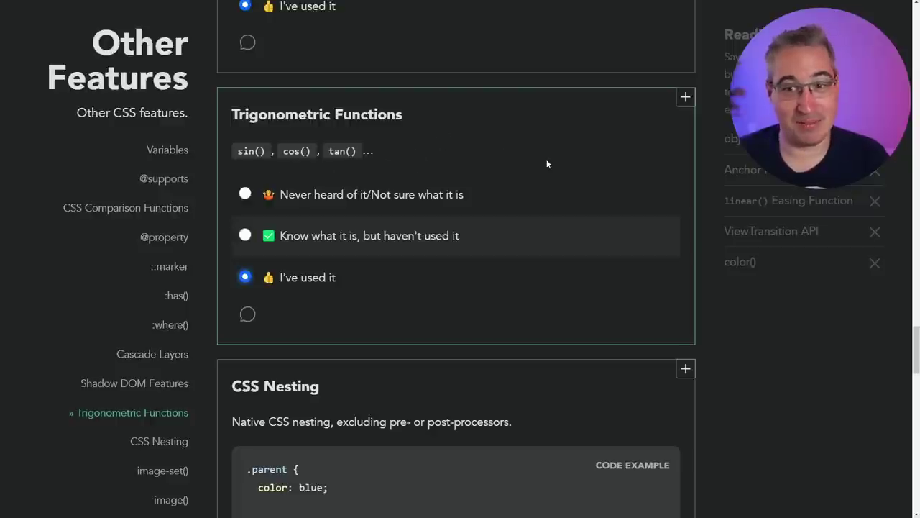
scroll(545, 162, "down", 1)
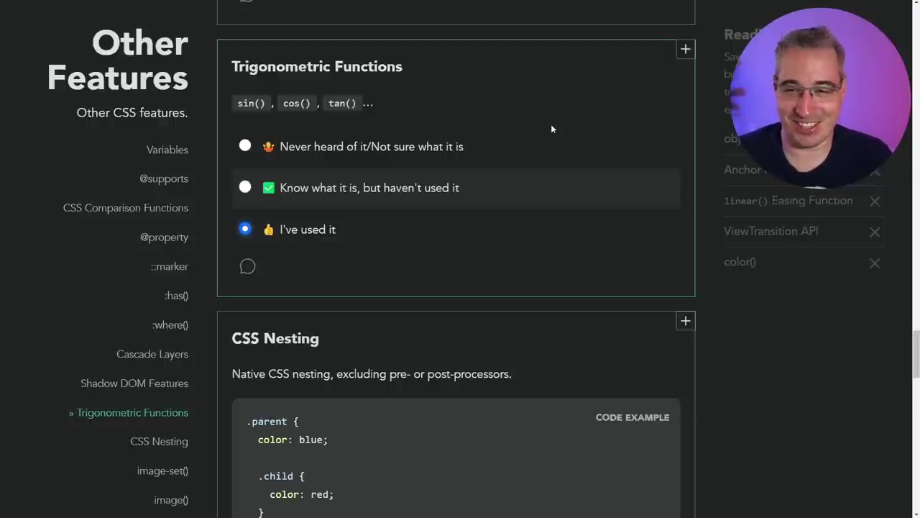
scroll(550, 128, "down", 3)
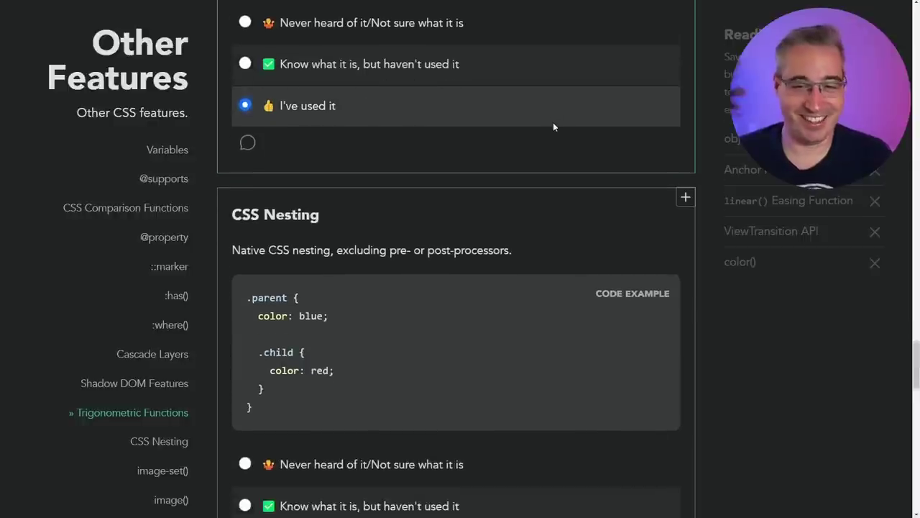
Step: Set the CSS Nesting answer to "Know what it is, but haven't used it"
scroll(553, 127, "down", 1)
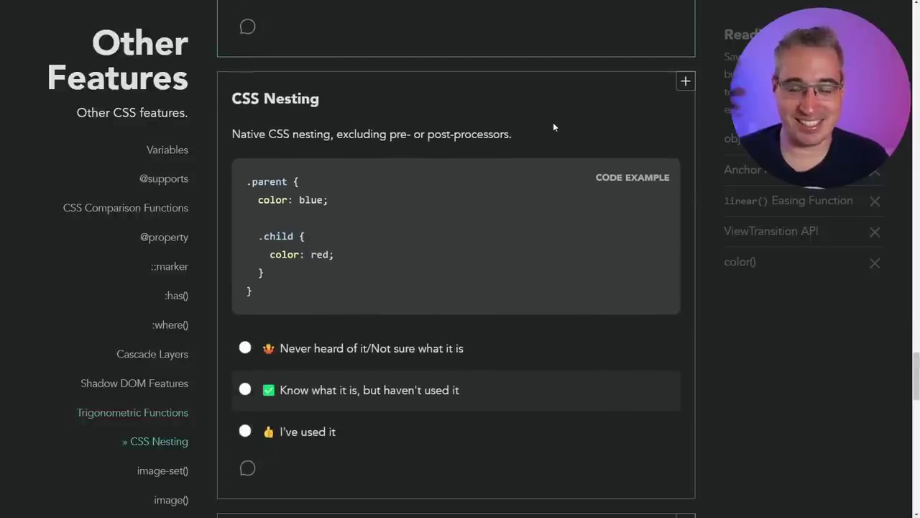
scroll(534, 124, "down", 1)
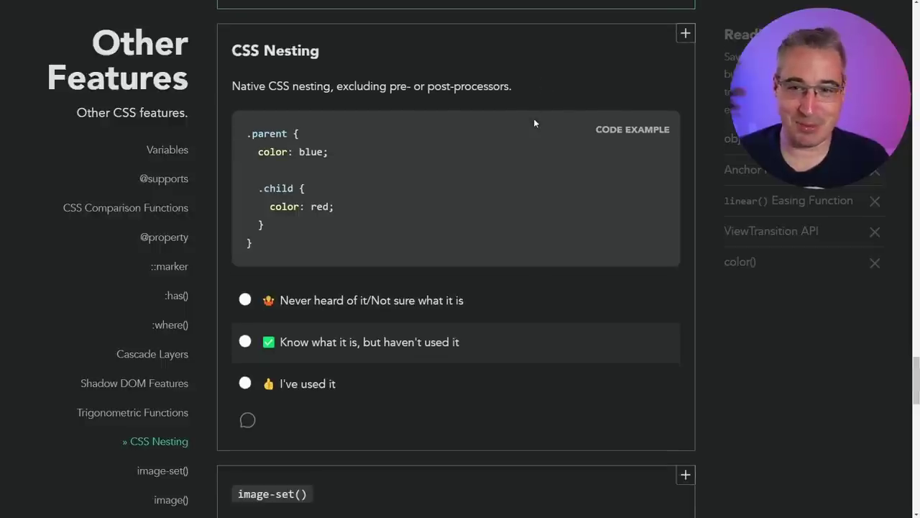
left_click(338, 343)
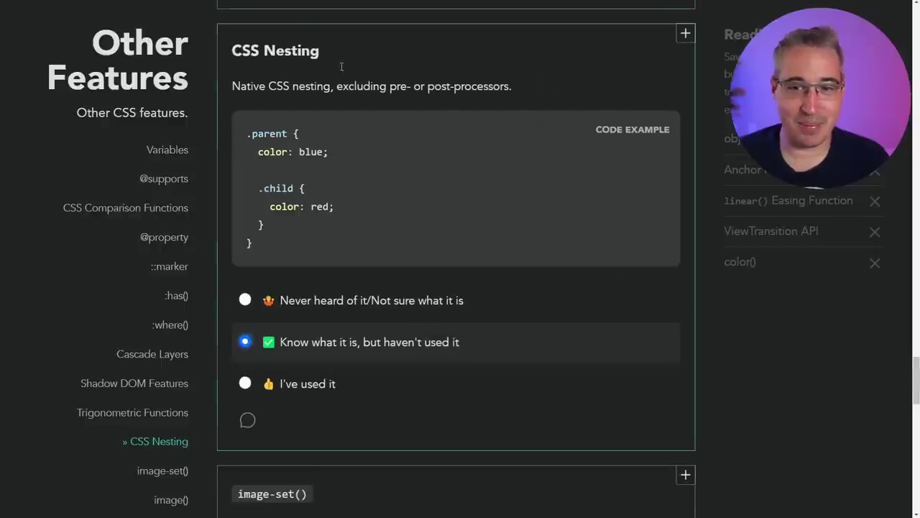
left_click(360, 387)
left_click(380, 347)
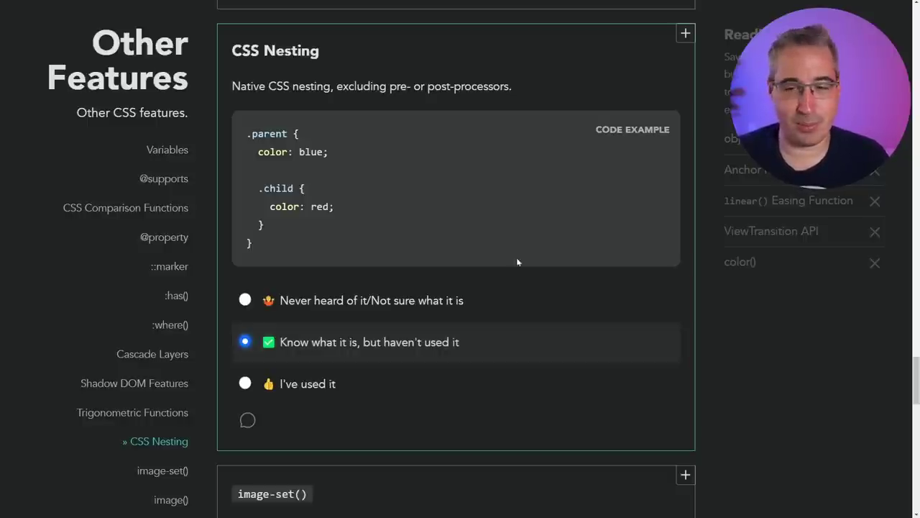
scroll(458, 141, "down", 1)
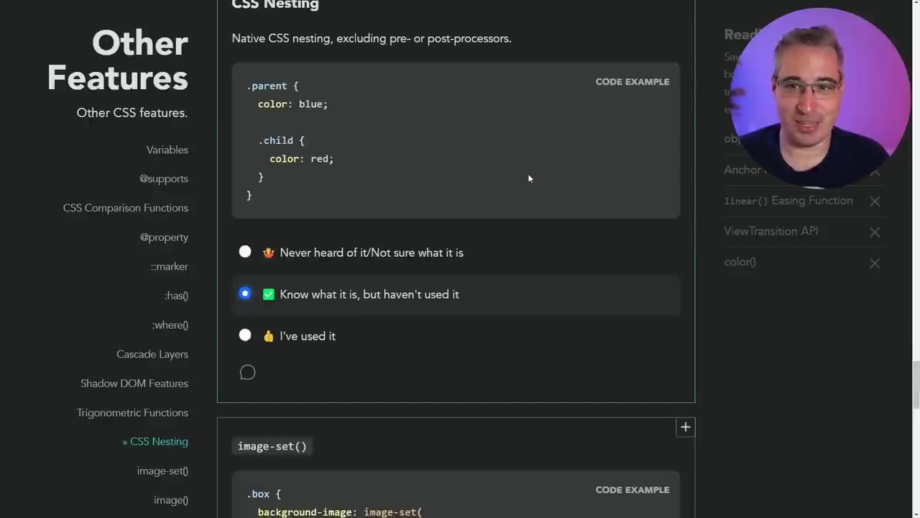
Step: Answer image-set() with "I've used it" and add it to the reading list with the card's + button
scroll(528, 175, "down", 1)
scroll(530, 180, "down", 6)
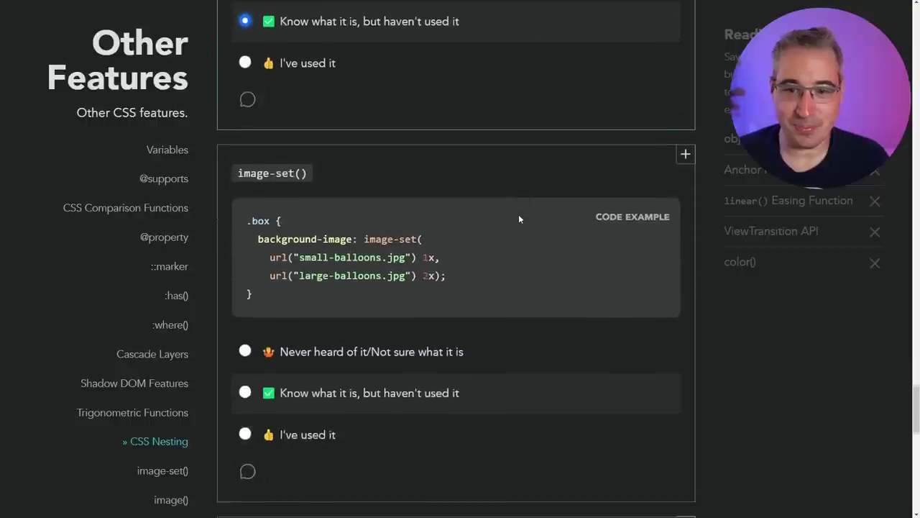
scroll(519, 214, "down", 1)
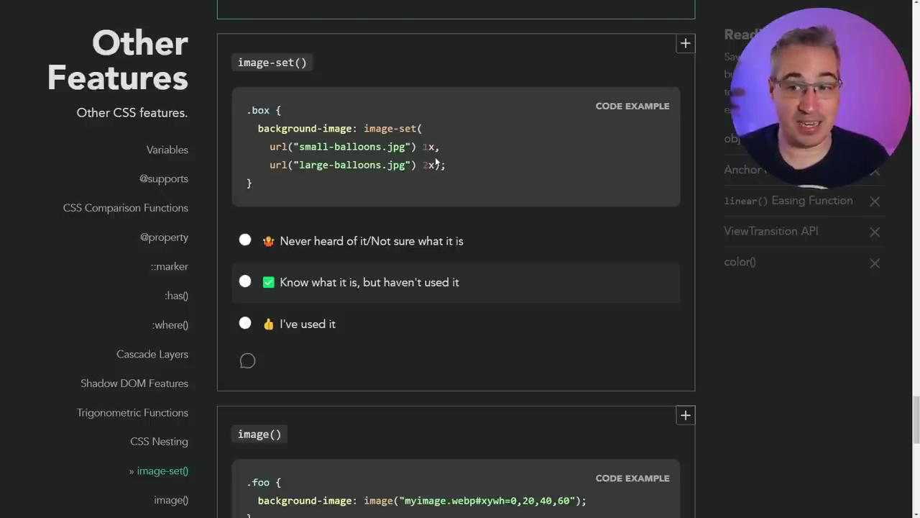
left_click(320, 325)
left_click(356, 282)
left_click(336, 316)
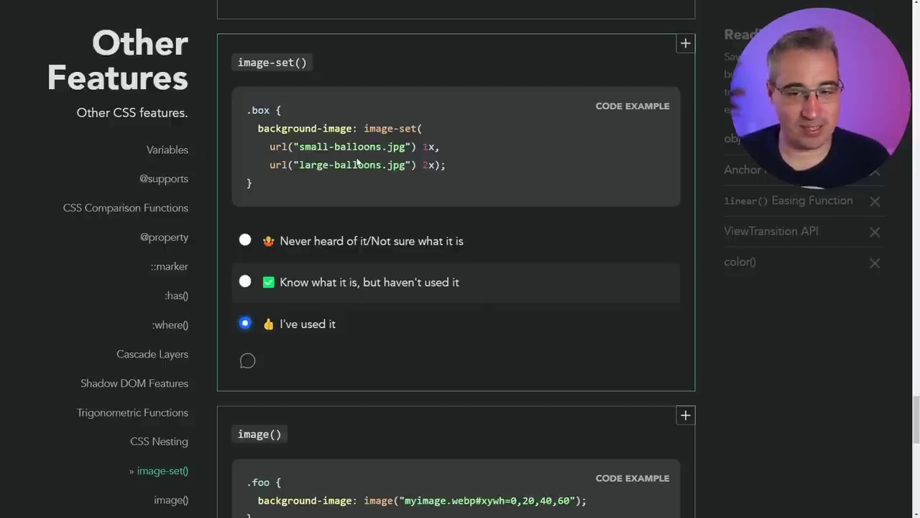
left_click(685, 43)
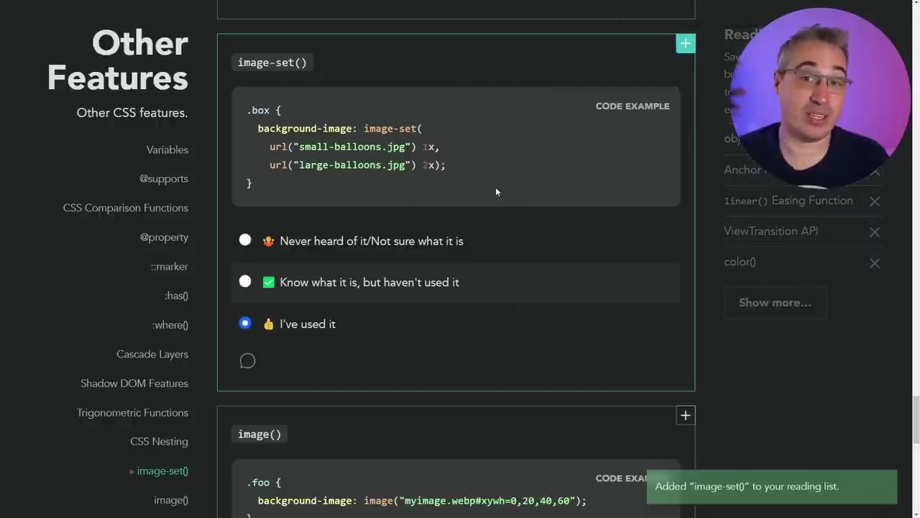
scroll(495, 191, "down", 2)
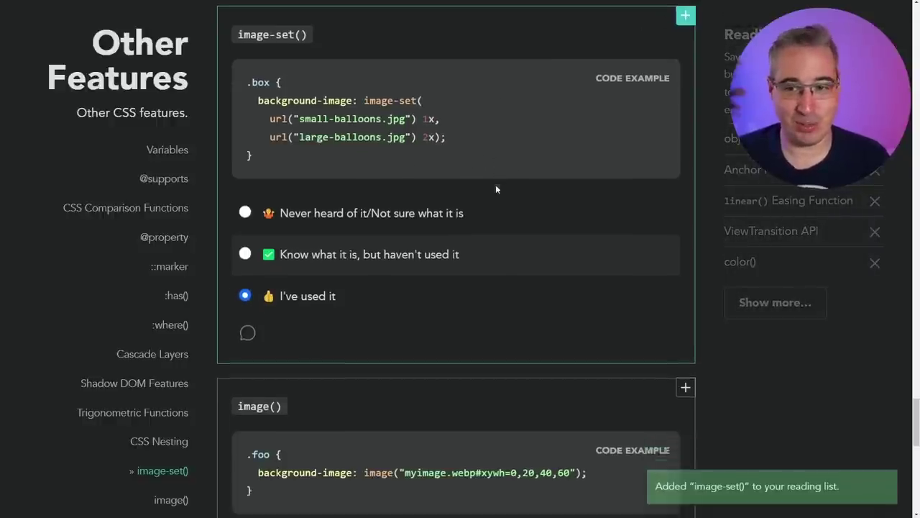
Step: Select "I've used it" on the image() card, then scroll on toward the section's end
scroll(486, 173, "down", 2)
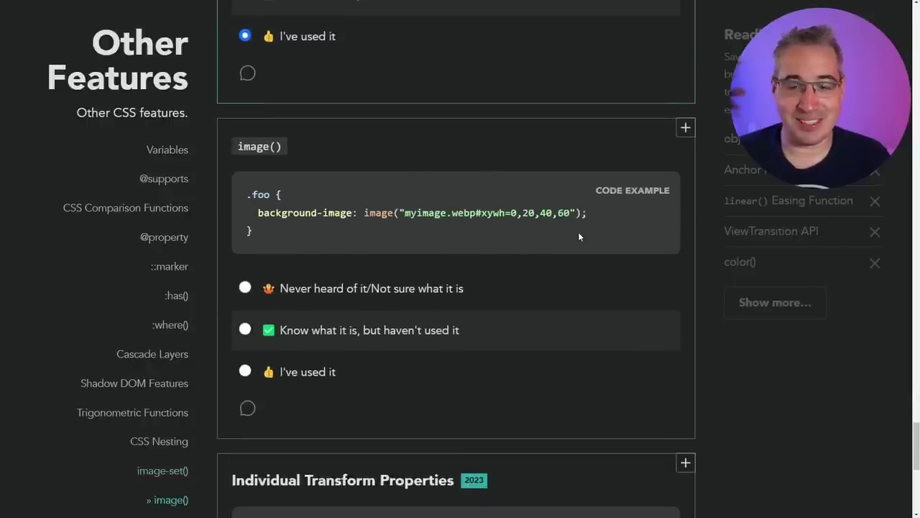
scroll(504, 259, "down", 1)
left_click(323, 279)
scroll(480, 273, "up", 1)
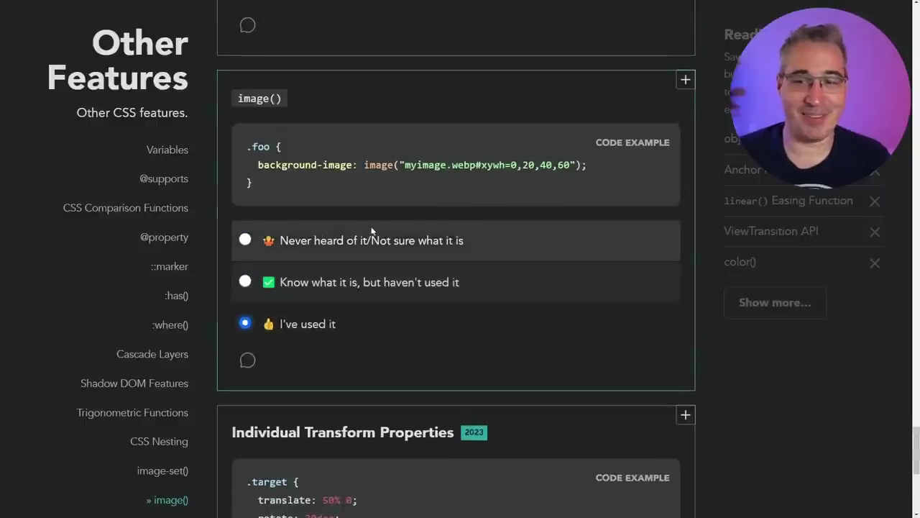
left_click(500, 174)
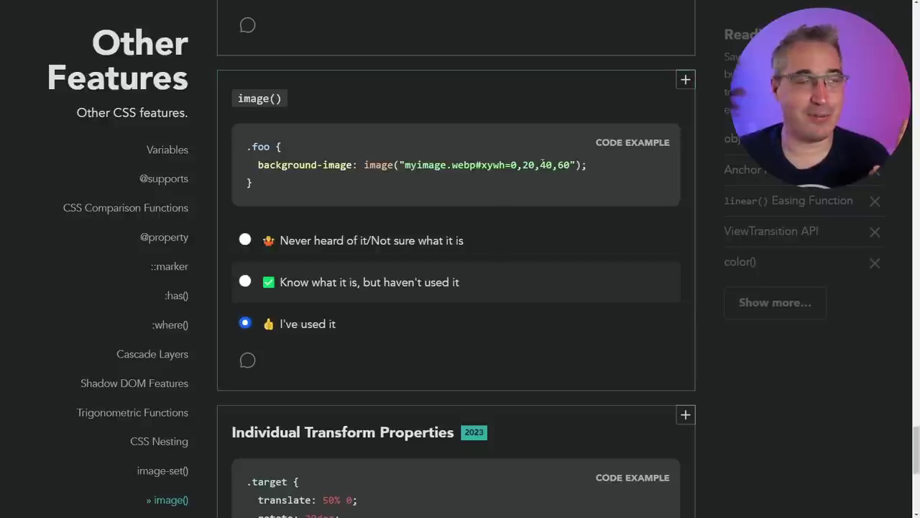
scroll(517, 187, "up", 1)
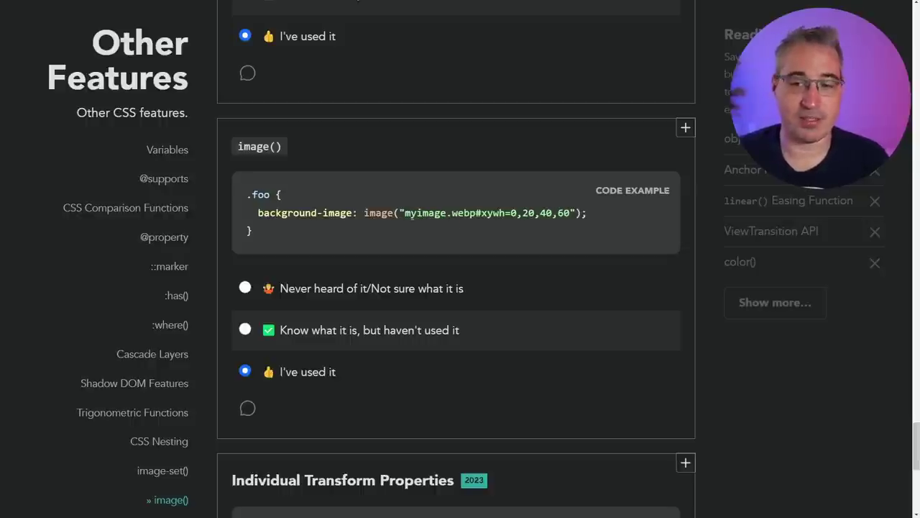
scroll(509, 277, "down", 1)
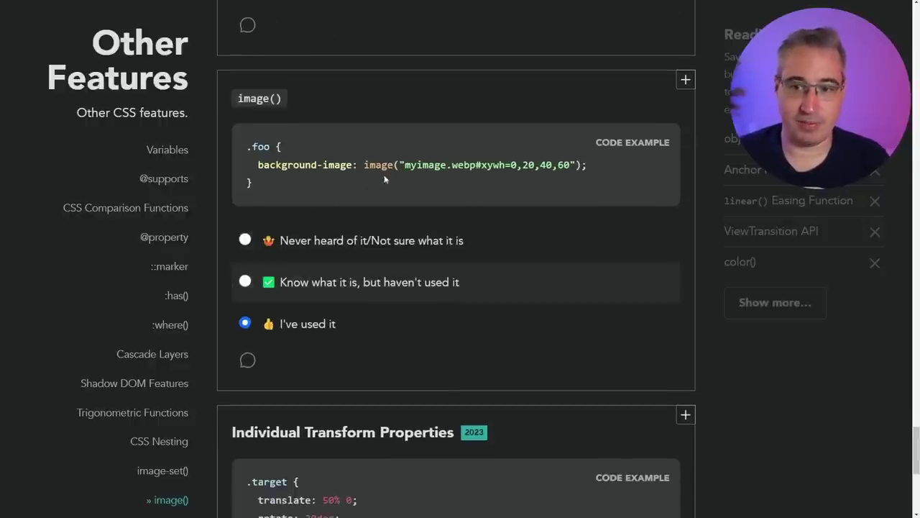
scroll(509, 207, "down", 1)
scroll(509, 207, "down", 5)
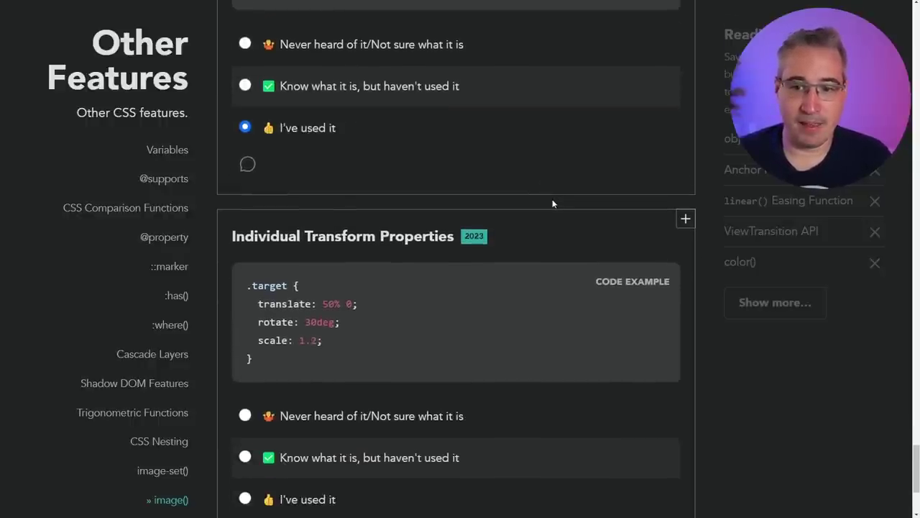
Step: Choose "I've used it" for Individual Transform Properties, the last Other Features question
scroll(552, 204, "down", 3)
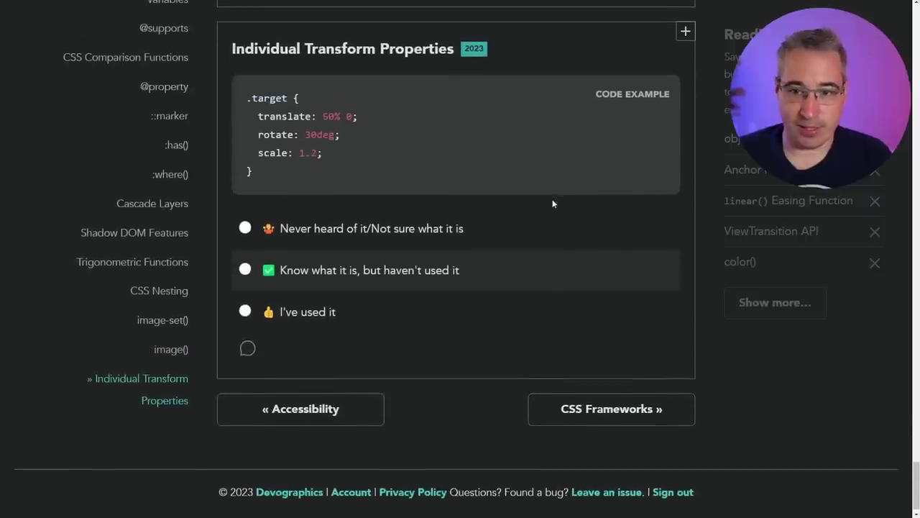
left_click(302, 317)
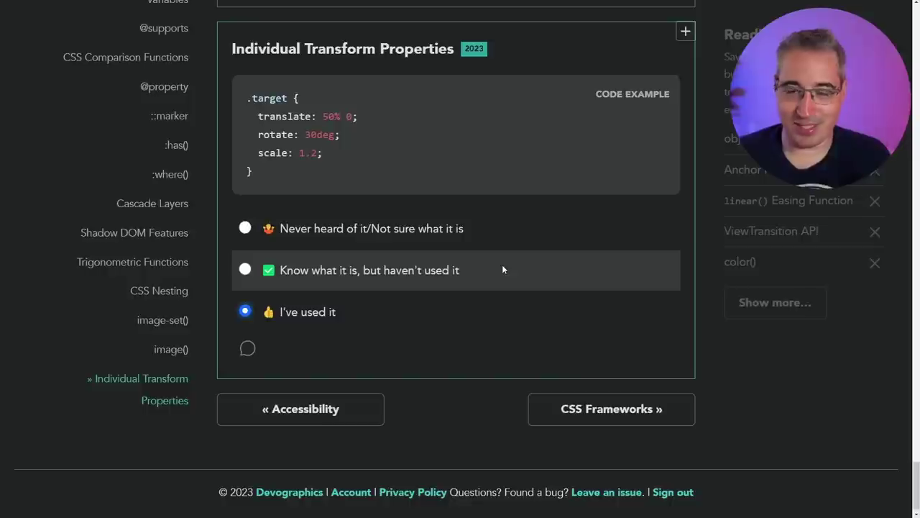
scroll(501, 265, "up", 1)
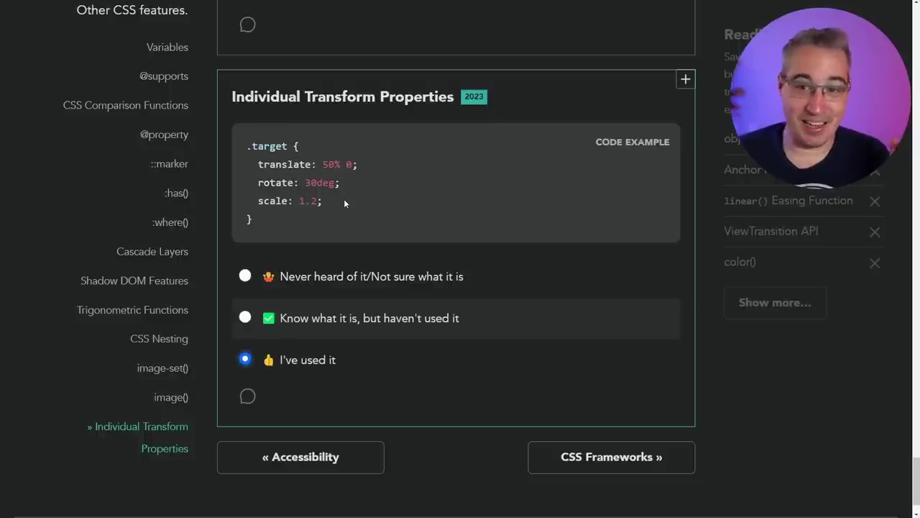
scroll(350, 208, "down", 2)
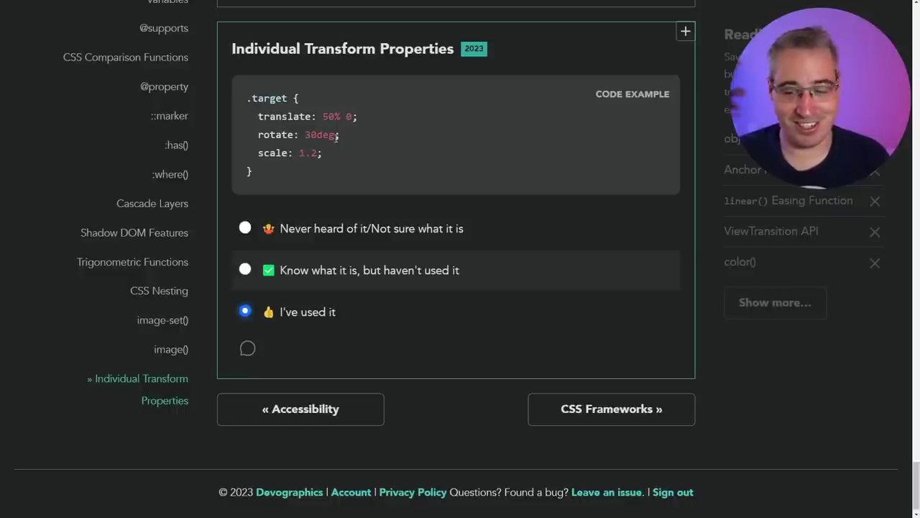
Step: Continue to the CSS Frameworks section and scroll through its Bootstrap question
left_click(576, 408)
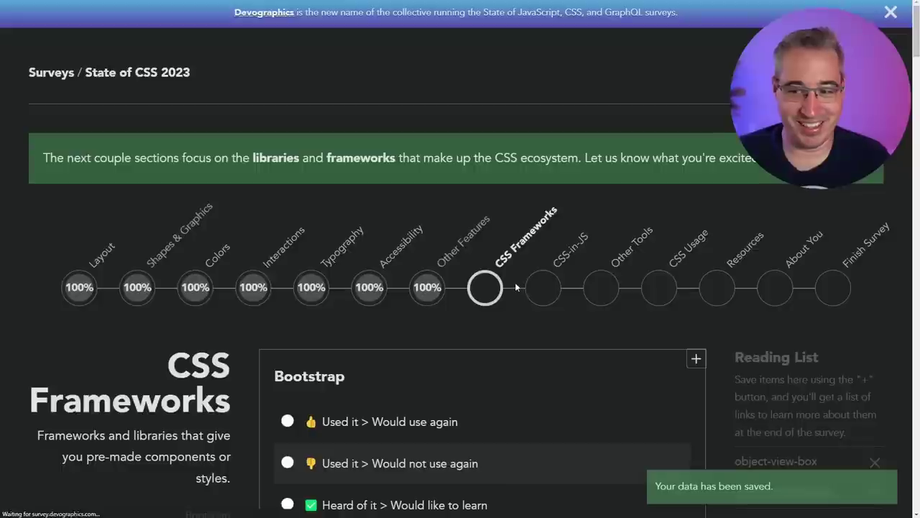
scroll(537, 257, "down", 3)
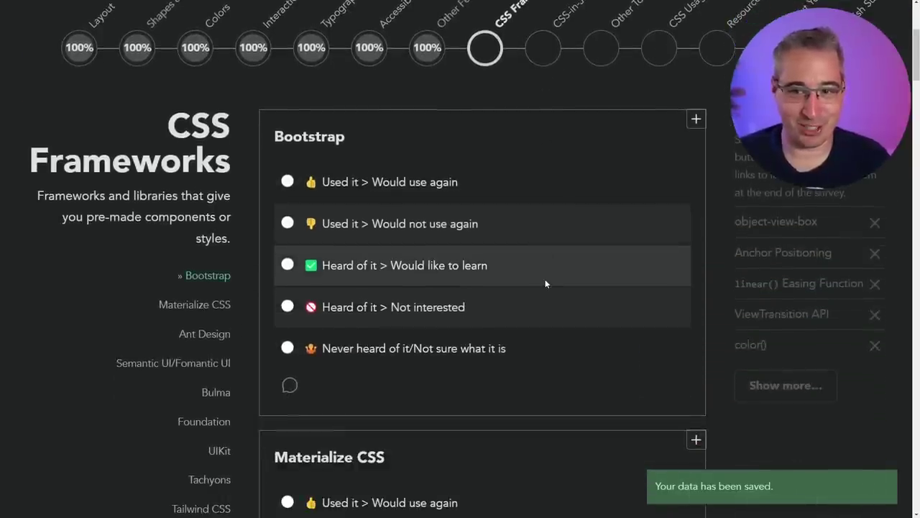
scroll(713, 233, "down", 1)
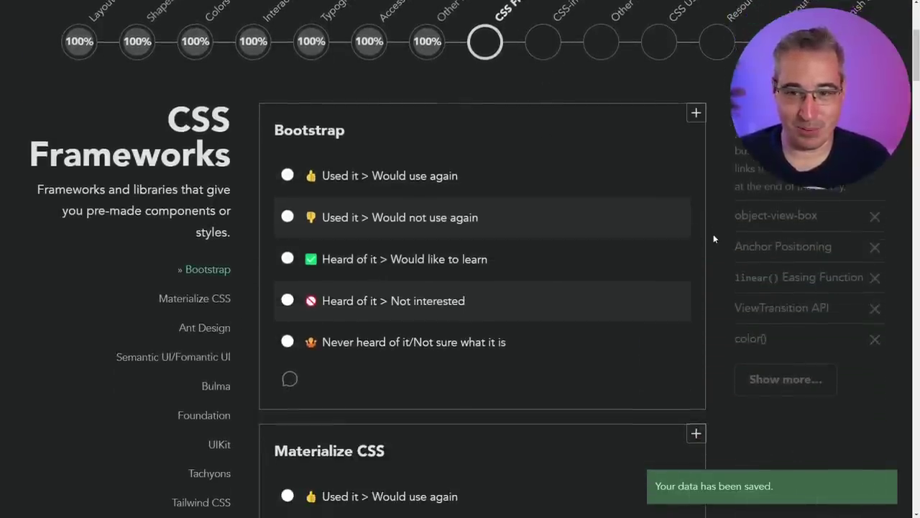
scroll(725, 268, "up", 1)
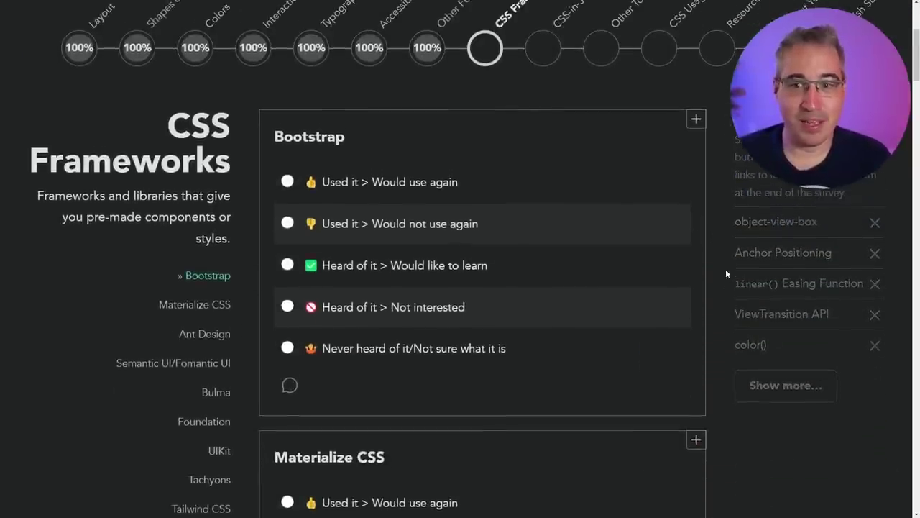
scroll(726, 269, "down", 1)
scroll(703, 258, "up", 1)
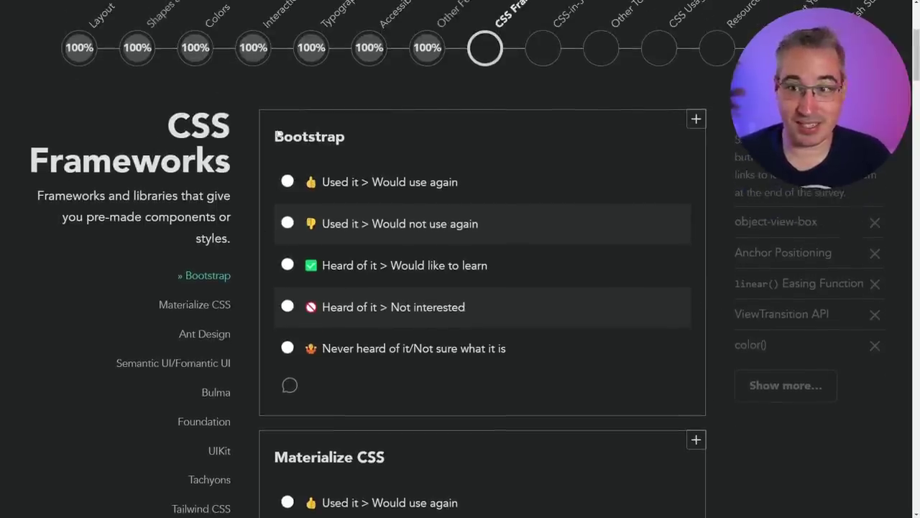
scroll(518, 76, "up", 1)
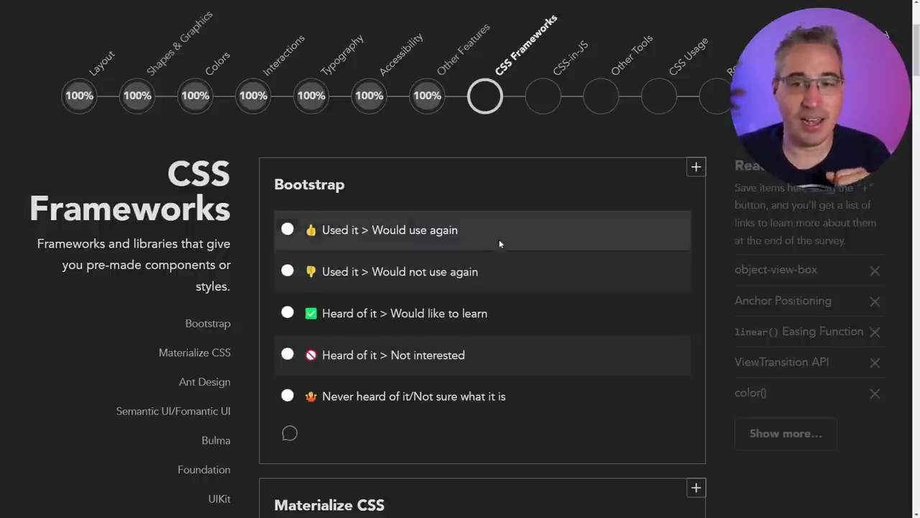
scroll(506, 233, "down", 1)
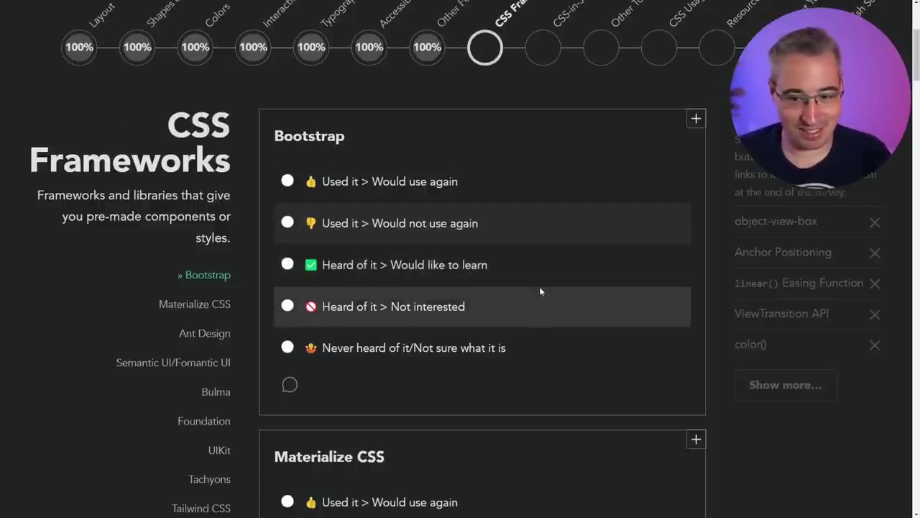
scroll(615, 269, "down", 8)
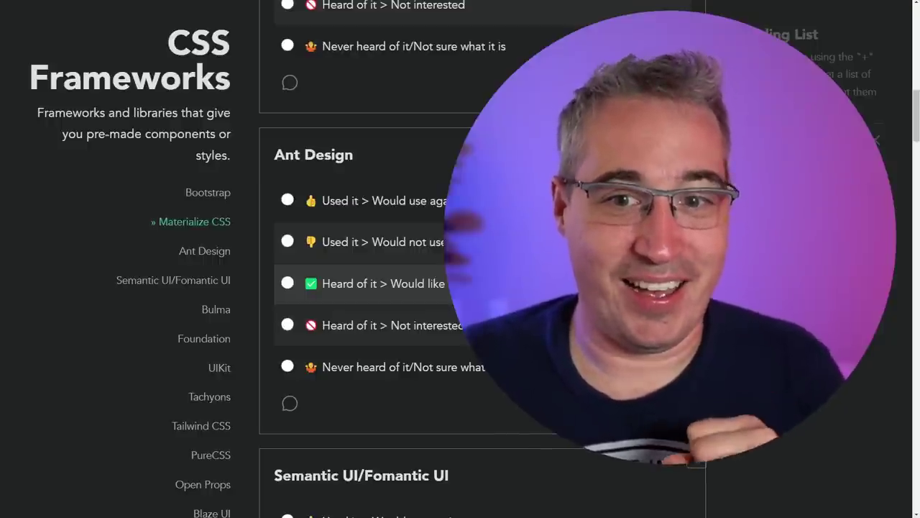
scroll(259, 223, "up", 5)
scroll(265, 203, "up", 3)
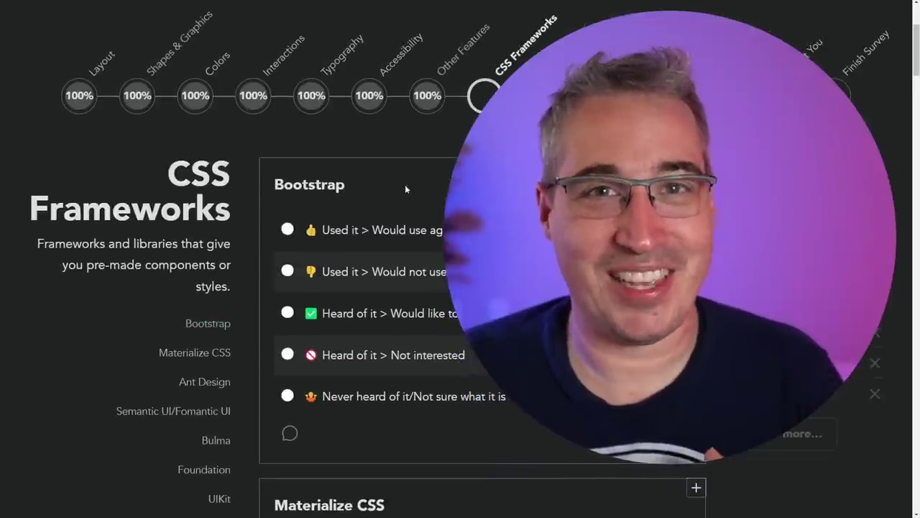
scroll(123, 244, "down", 3)
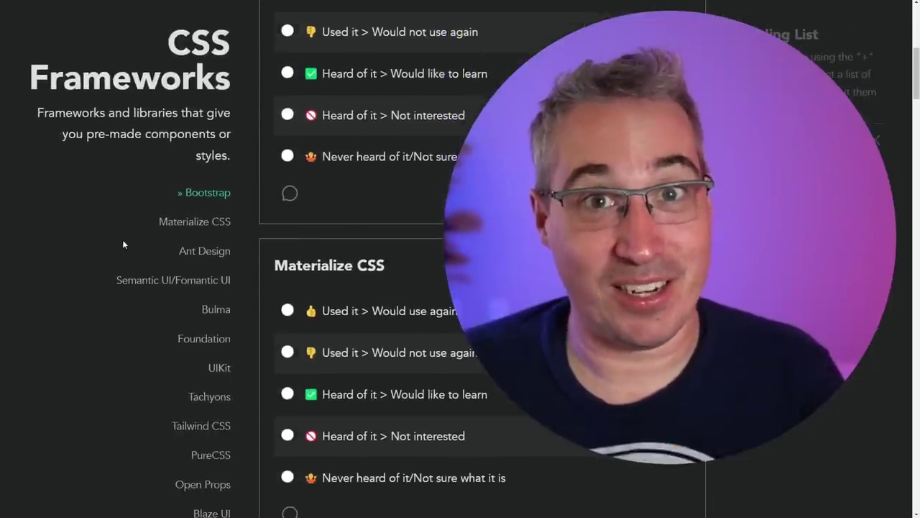